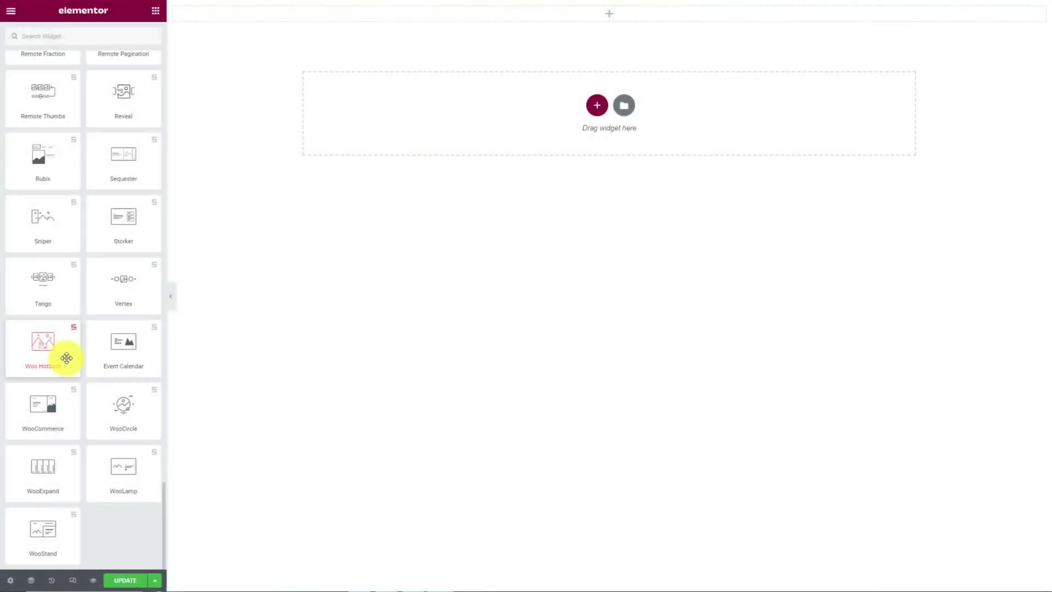
Step: Place the Woo HotSpot widget into the page's 'Drag widget here' drop zone
drag(66, 355, 605, 18)
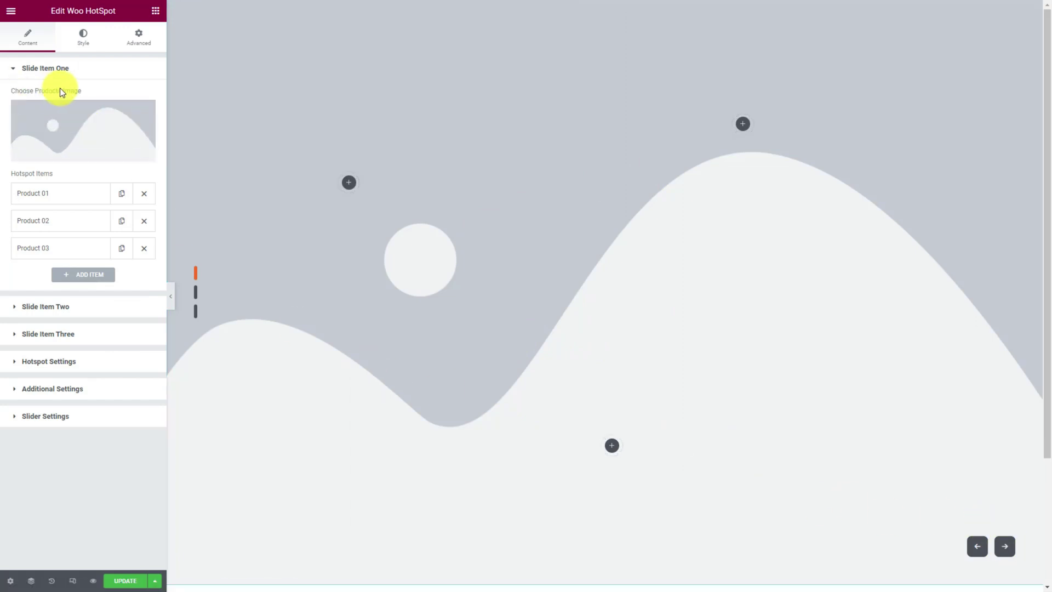
Step: Set the living-room photo as the first slide's image
mouse_move(38, 113)
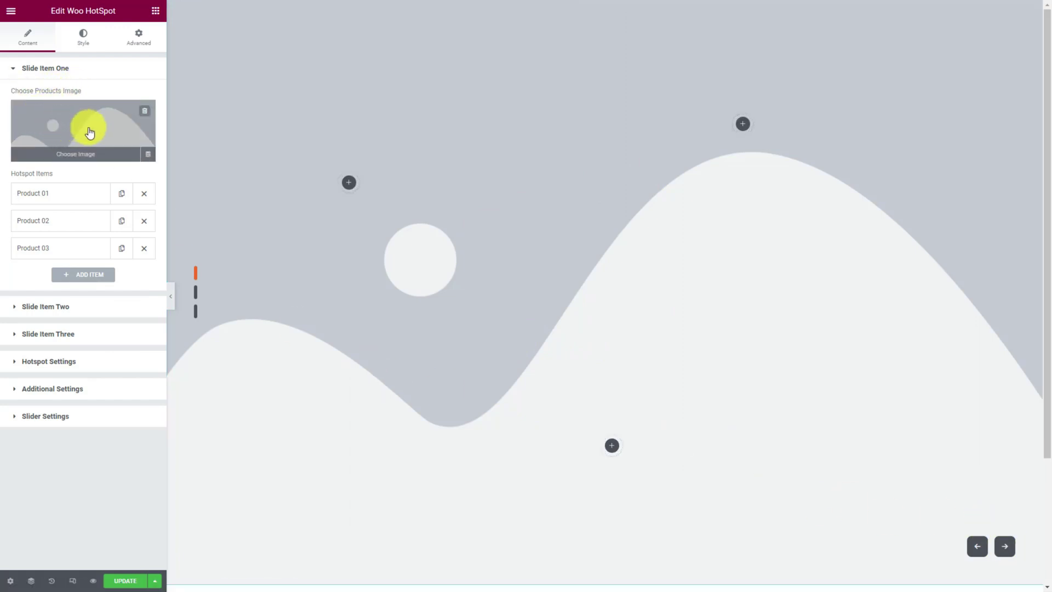
click(89, 133)
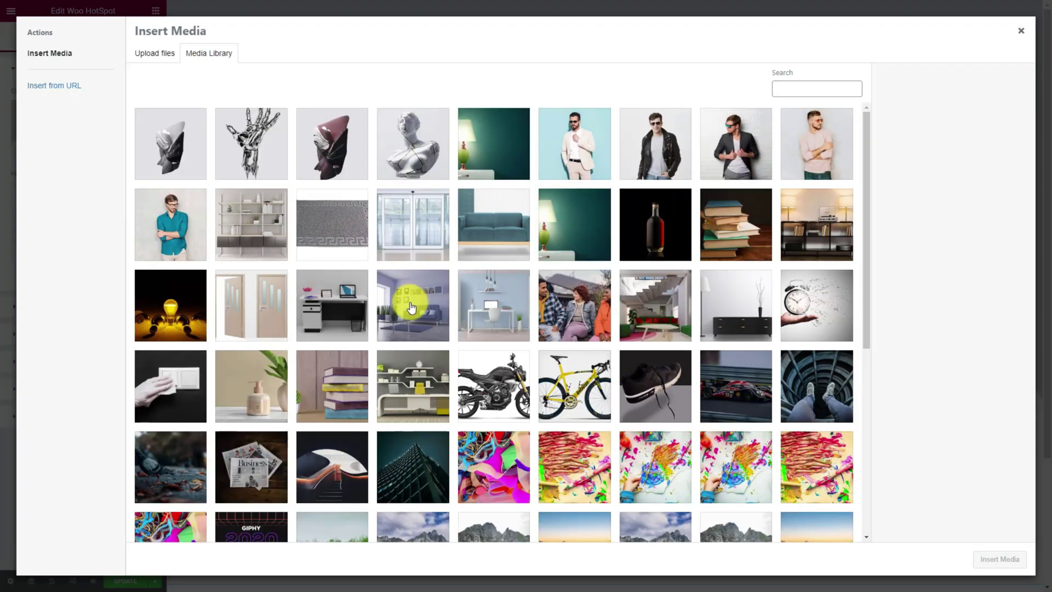
click(412, 307)
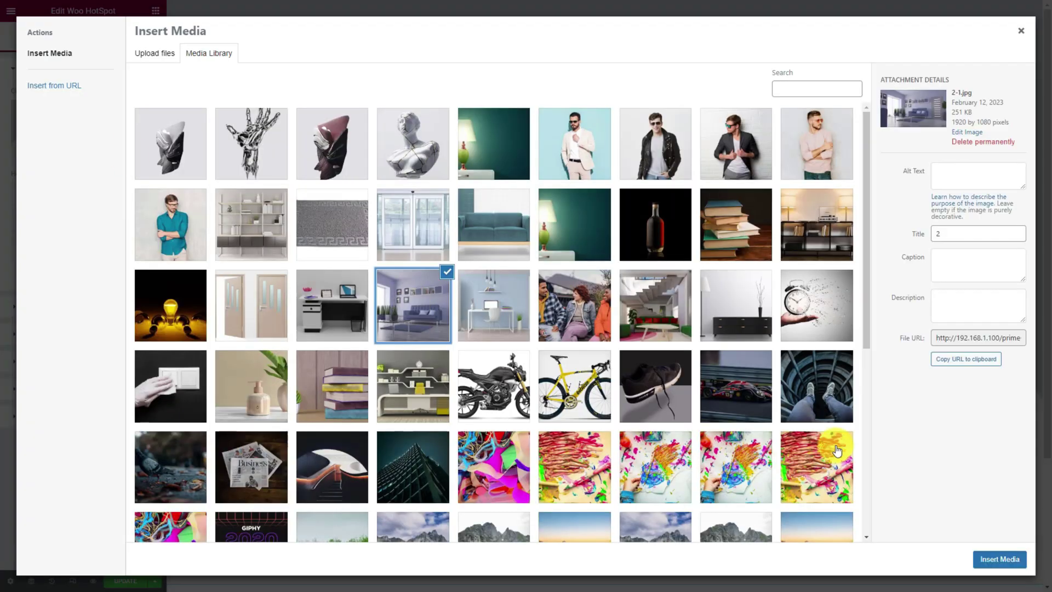
click(1002, 558)
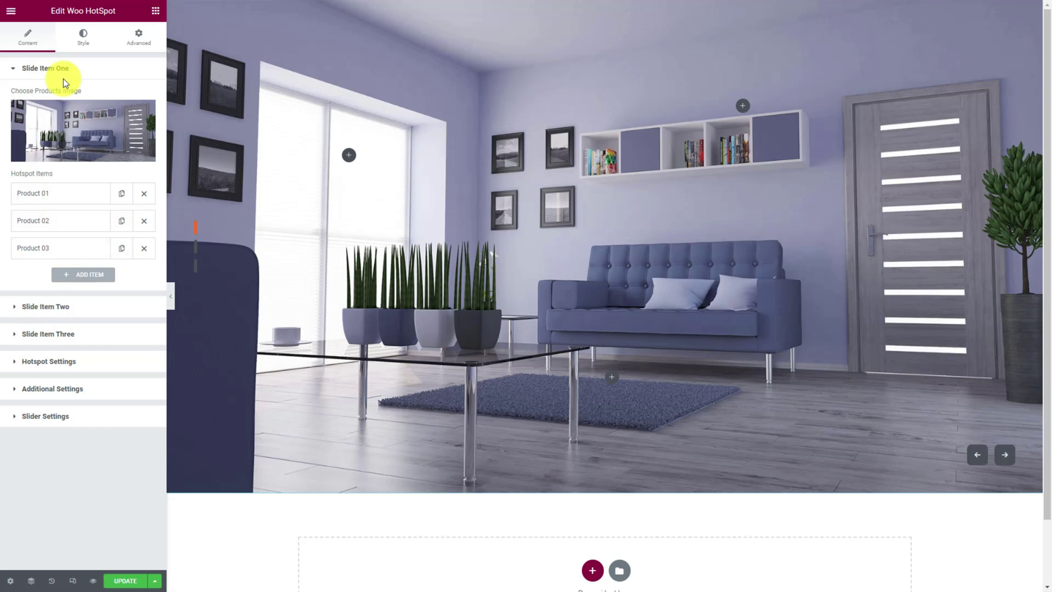
click(67, 71)
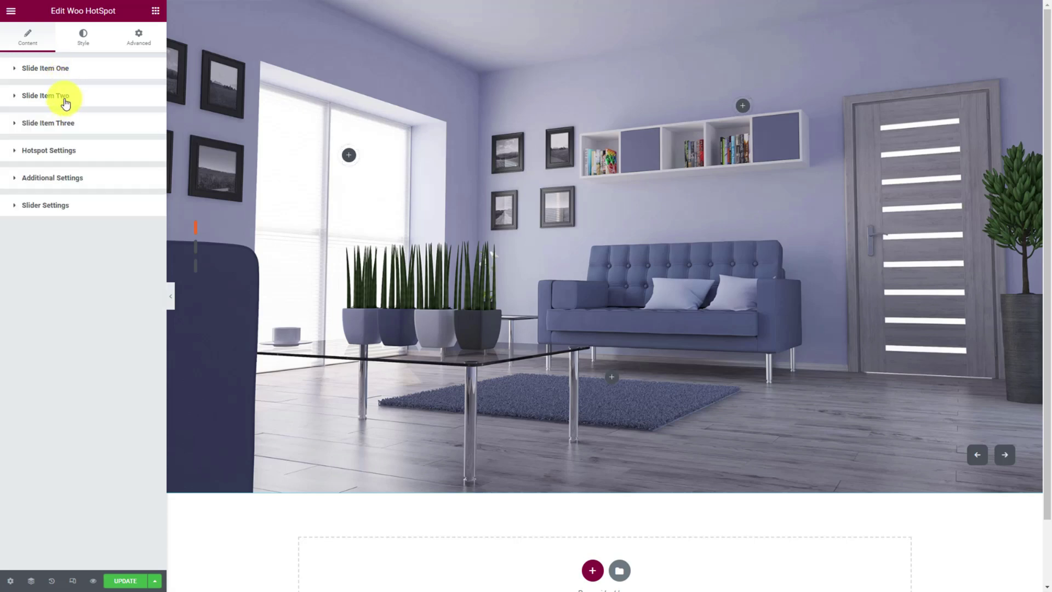
Step: Give the second slide the desk photo
click(64, 99)
click(68, 144)
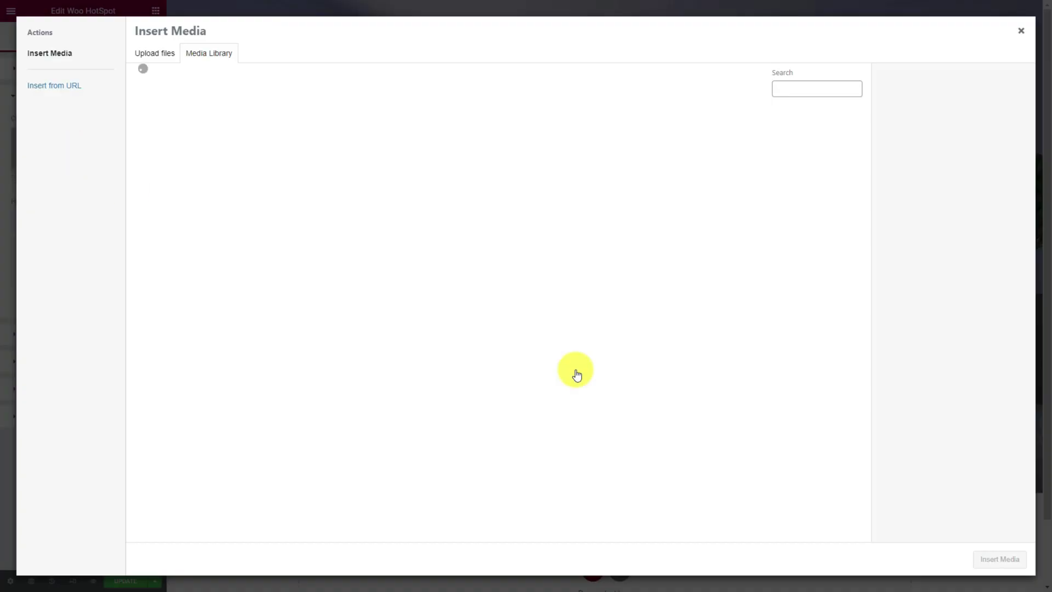
click(493, 300)
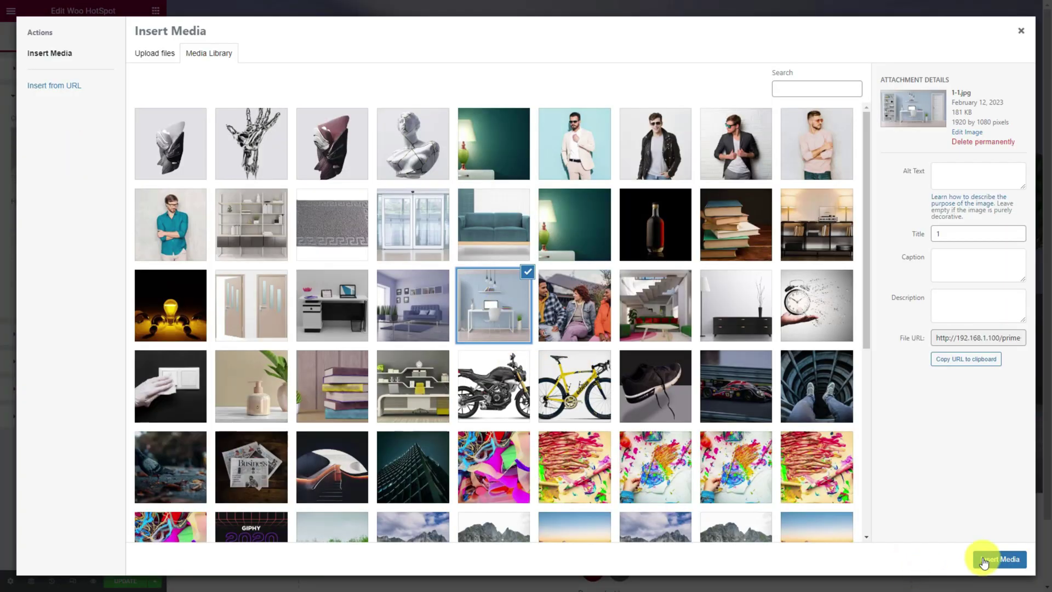
click(986, 557)
Step: Give the third slide the staircase photo
click(64, 97)
click(63, 124)
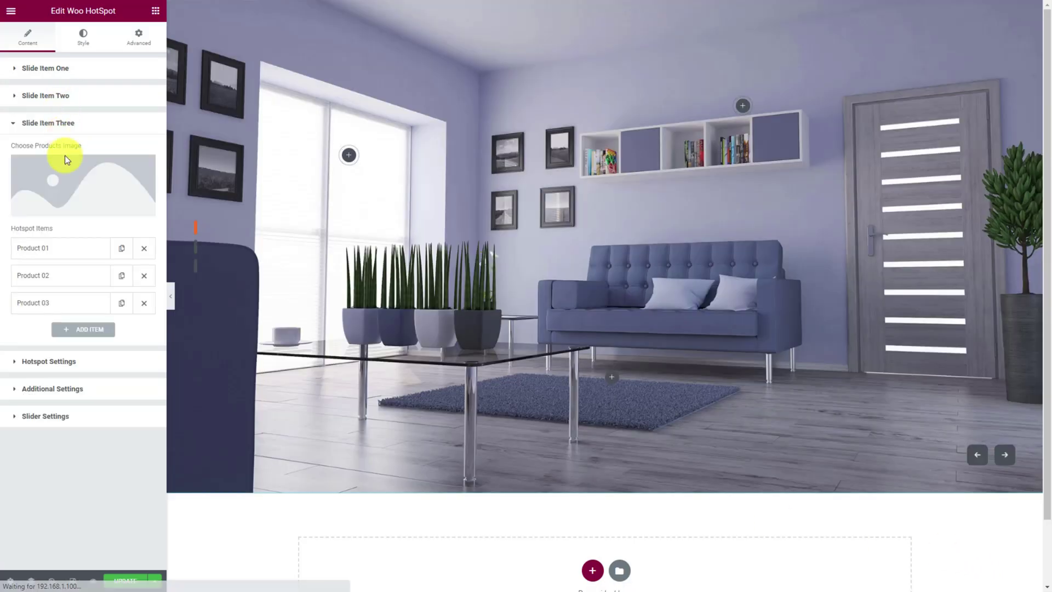
click(65, 156)
click(655, 305)
click(999, 559)
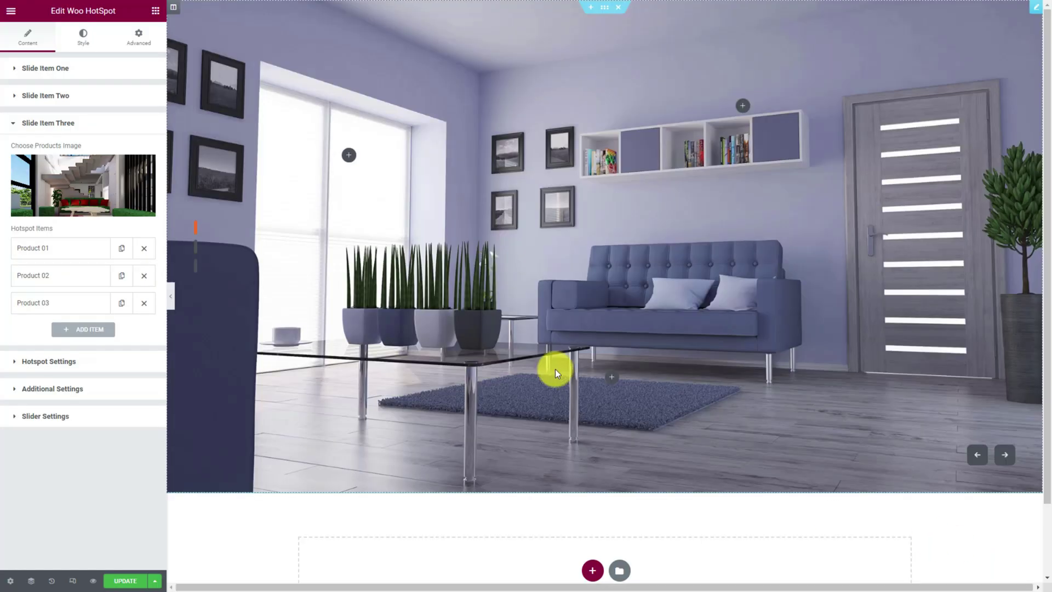
Step: Reopen the first slide and preview the Product 02, 03 and 01 hotspot popups
click(79, 70)
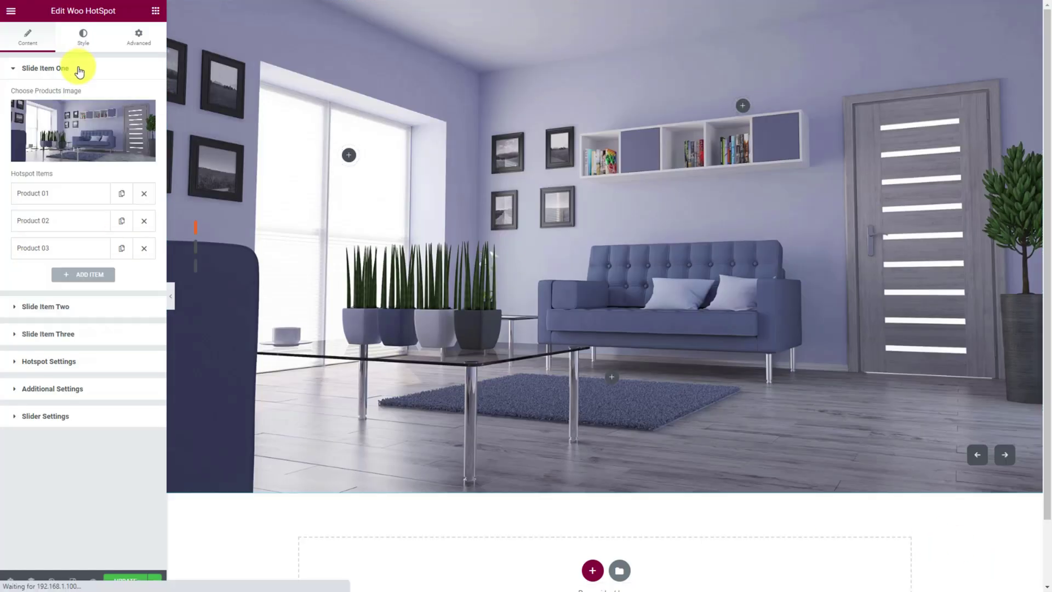
click(348, 155)
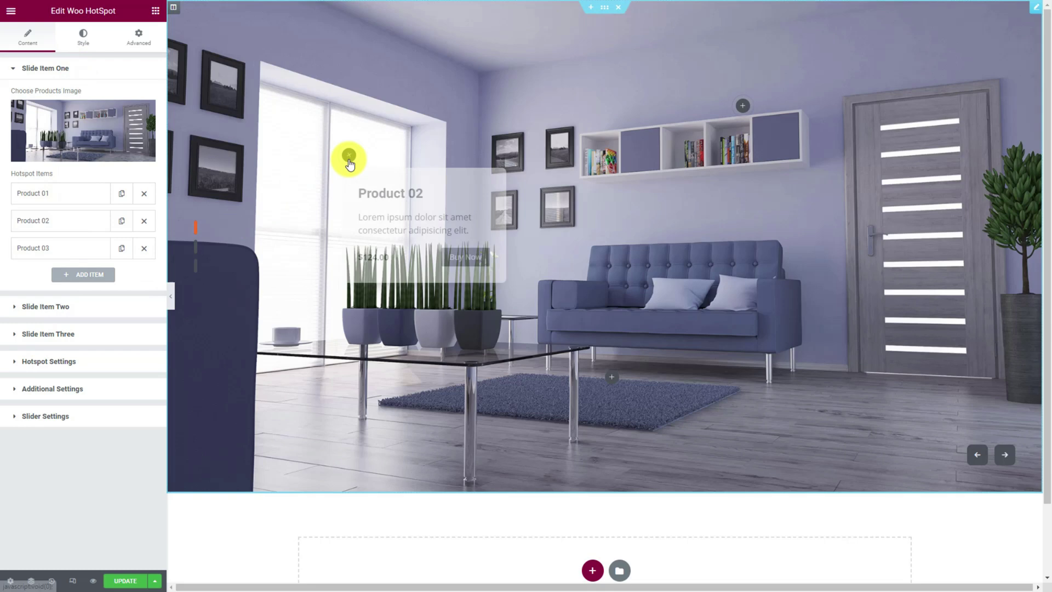
click(742, 106)
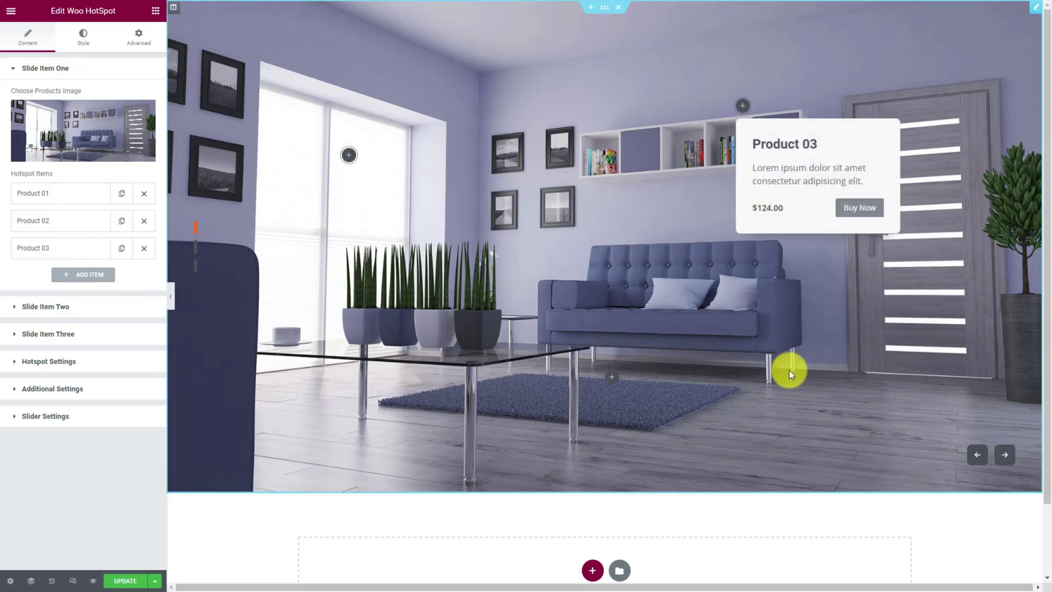
click(611, 378)
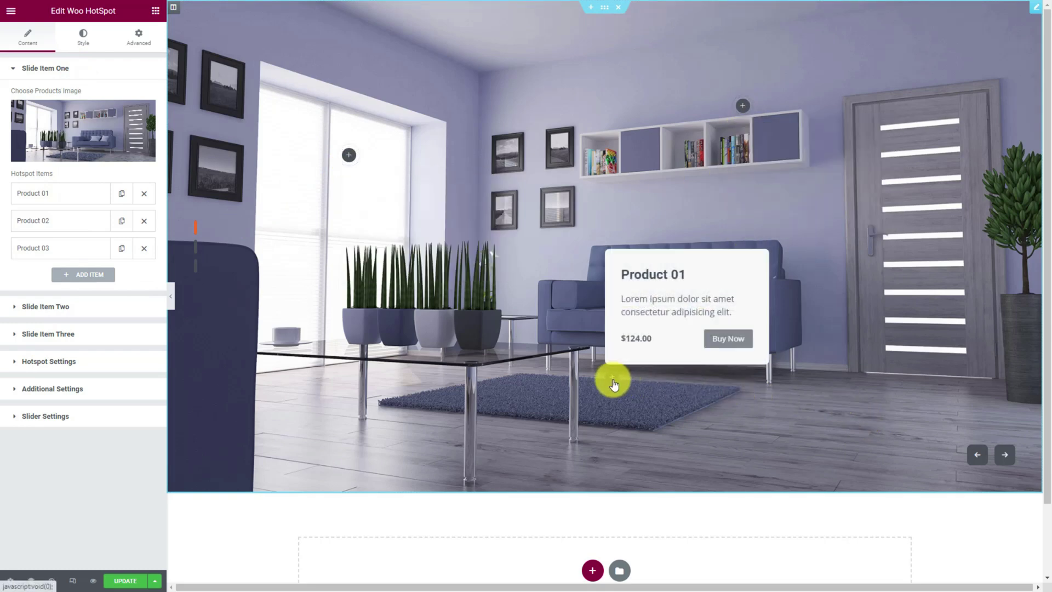
Step: Move the Product 01 hotspot on the rug to X 51, Y 77
click(66, 196)
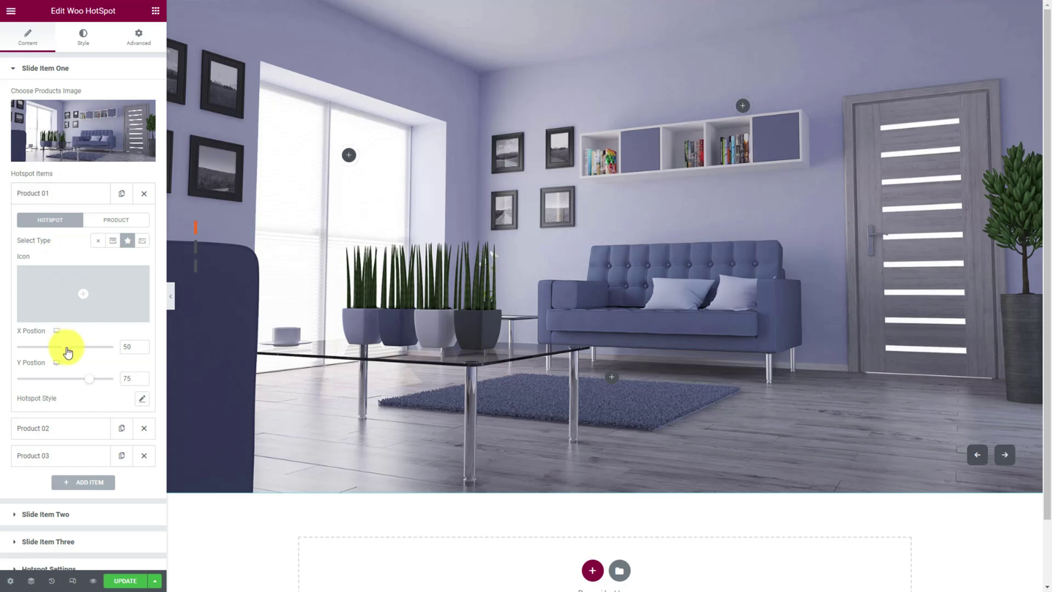
drag(66, 347, 67, 351)
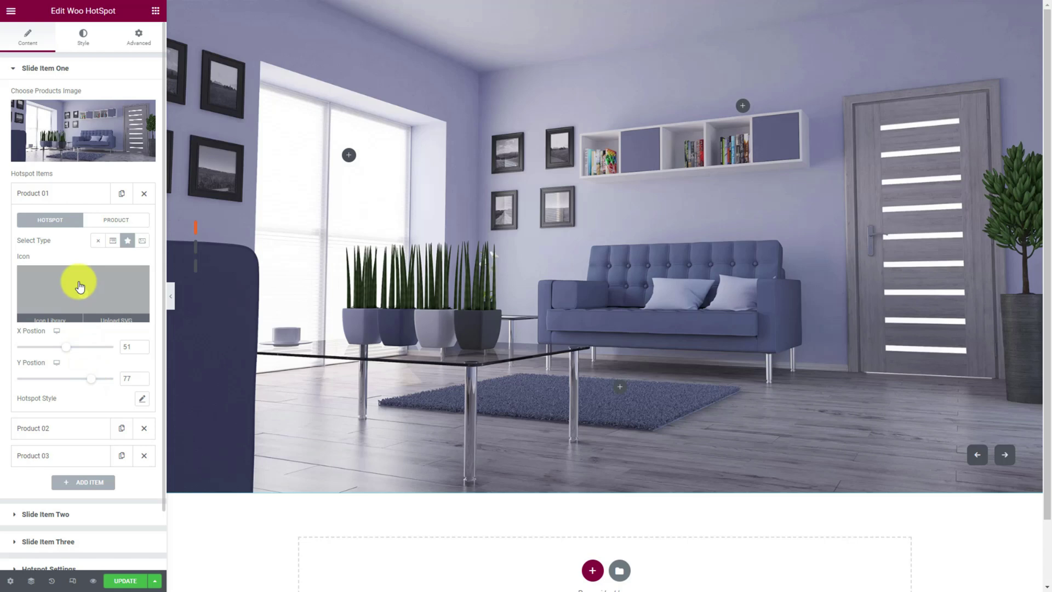
mouse_move(82, 282)
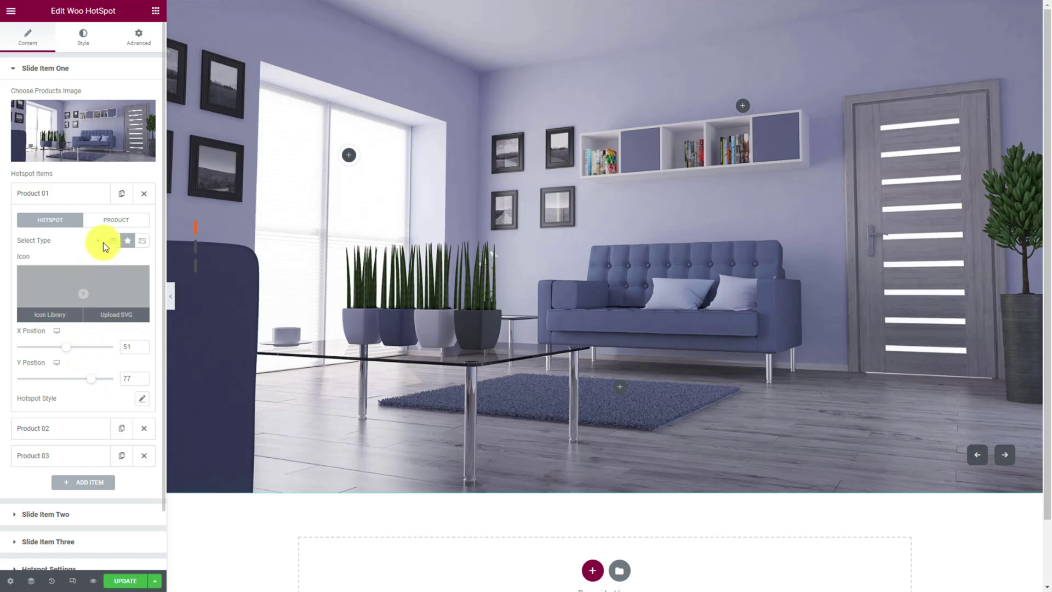
Step: Insert the Sofa.jpg photo into the Product 01 popup description
click(120, 223)
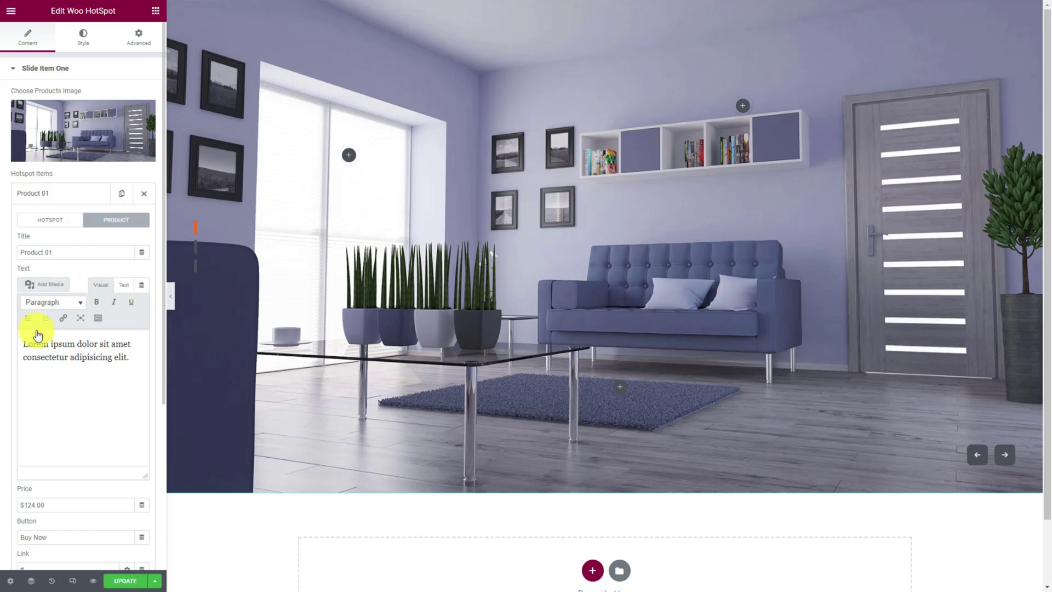
triple_click(23, 345)
click(44, 284)
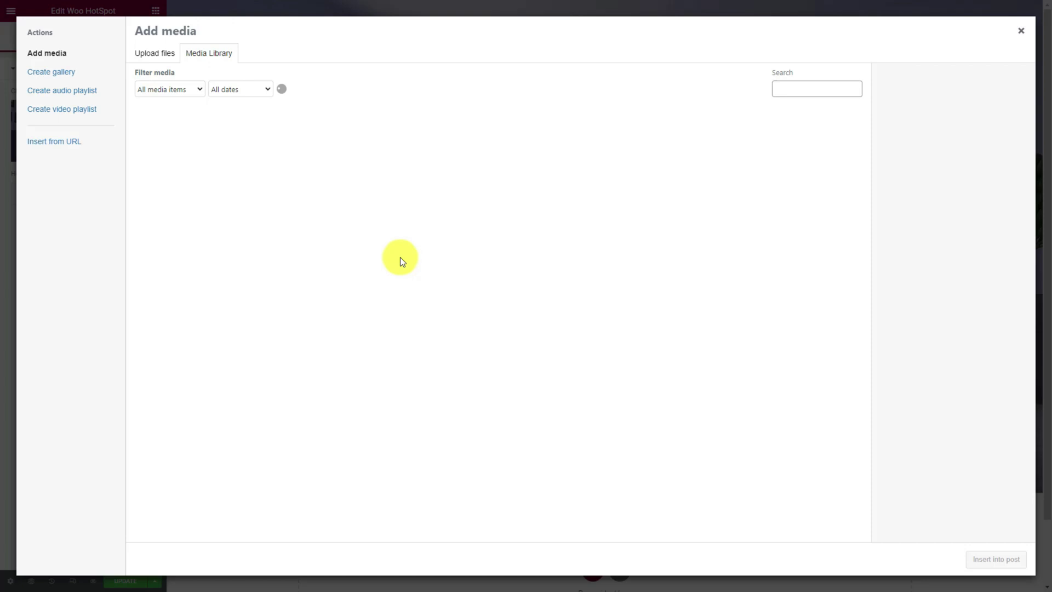
click(493, 231)
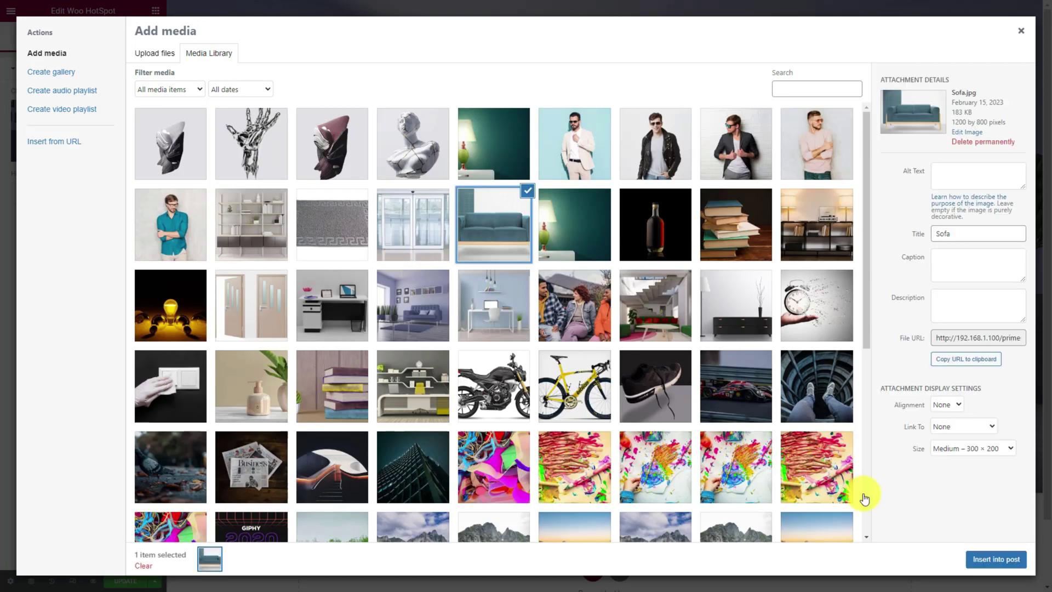
click(1005, 564)
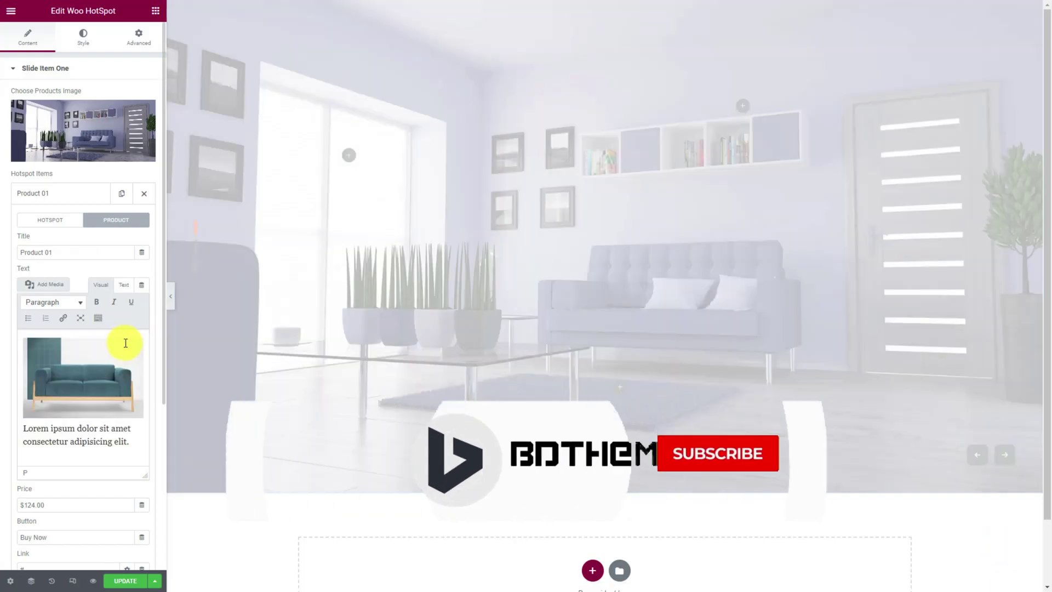
Step: Paste the sofa description over the placeholder text and select the Product 01 title
click(124, 284)
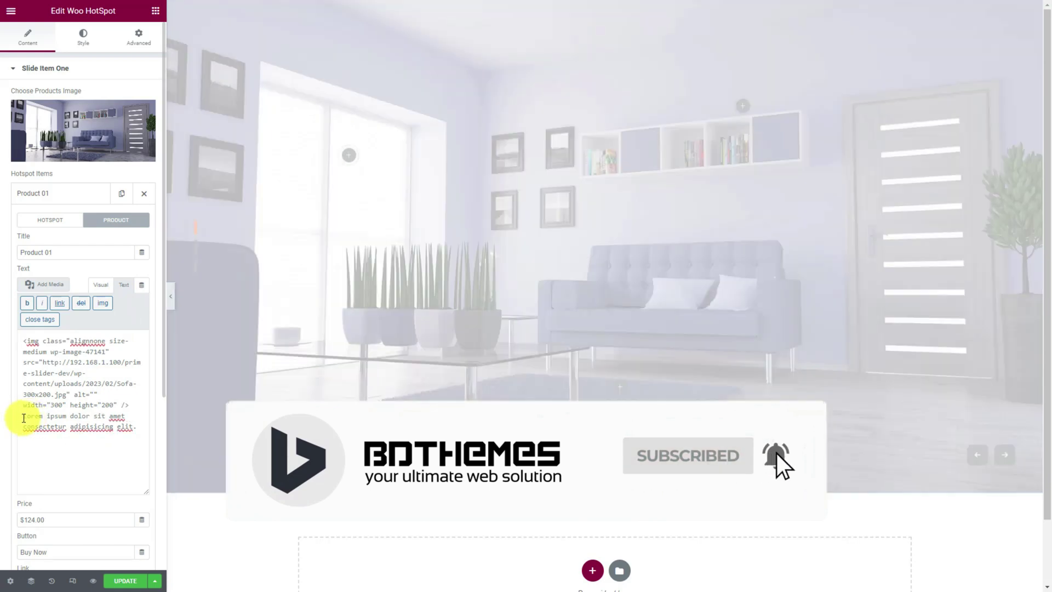
drag(23, 416, 47, 436)
text(Prime Slider is a sofa that can be customized to suit your needs.)
mouse_move(625, 393)
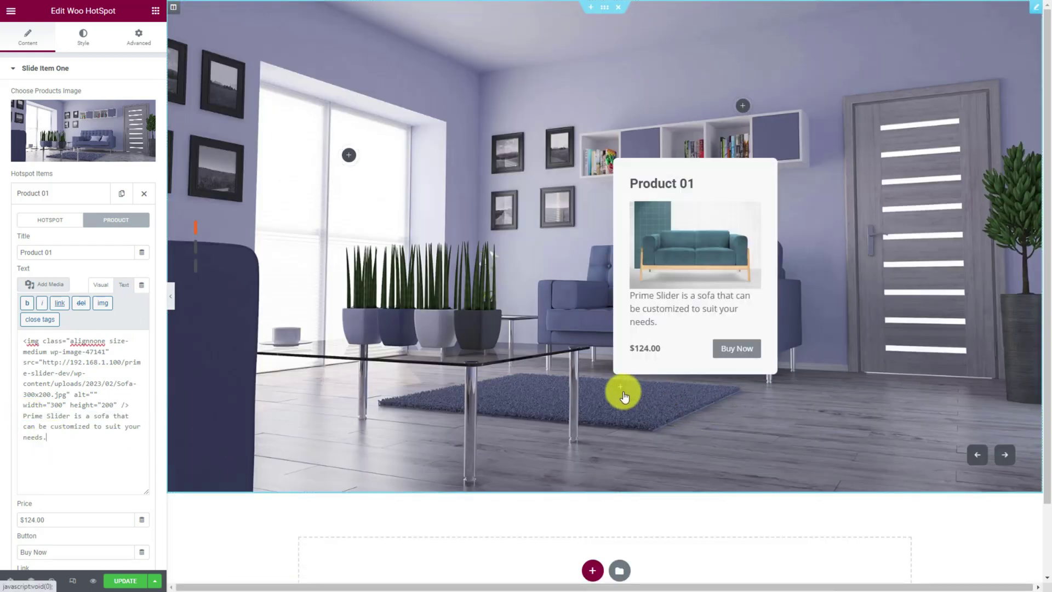
drag(17, 253, 58, 257)
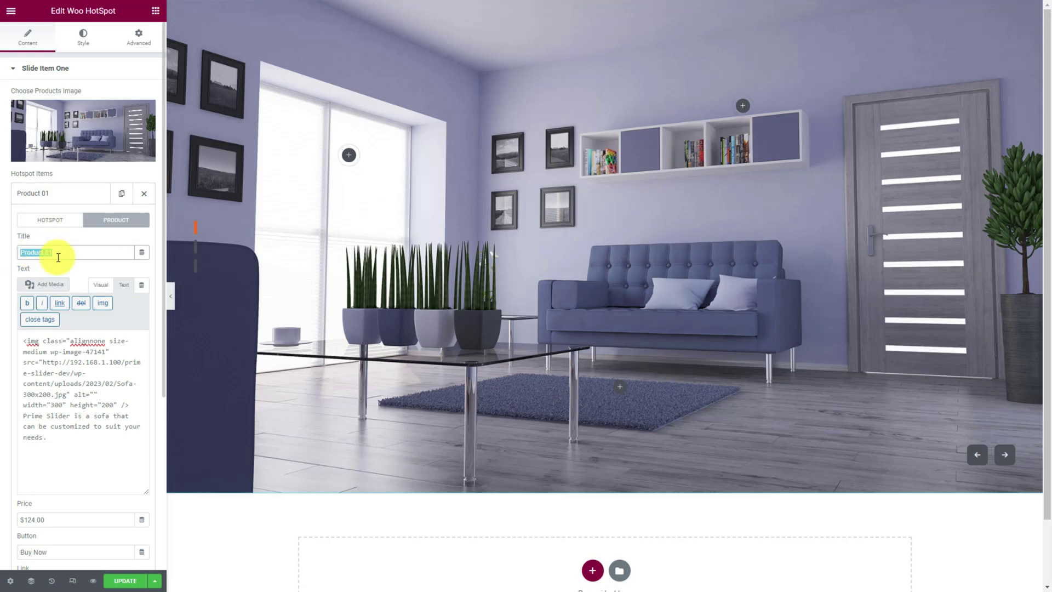
Step: Rename the first hotspot to 'Sofa'
text(Sofa)
mouse_move(623, 395)
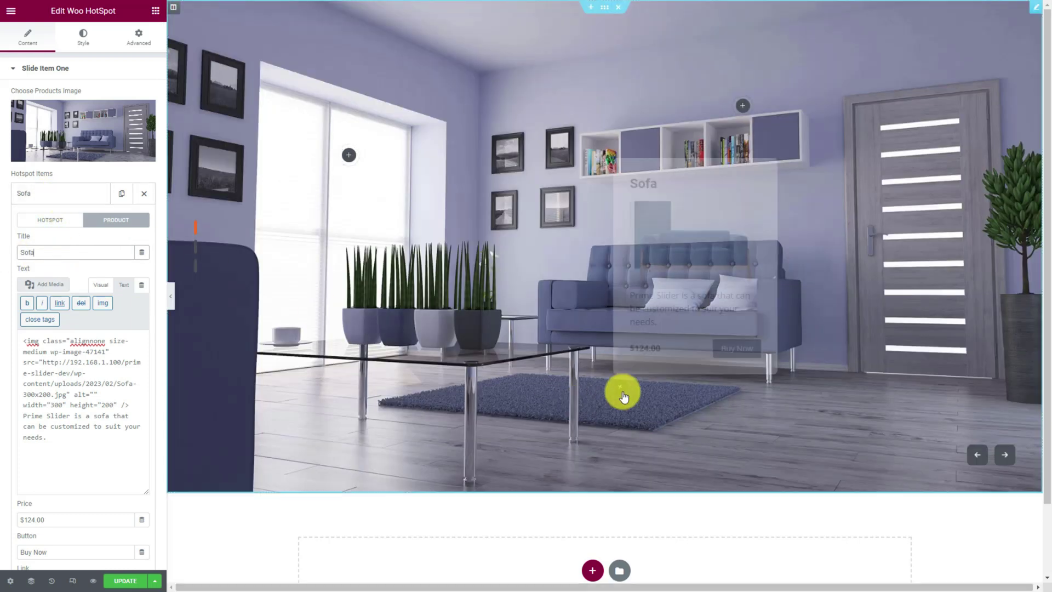
click(71, 198)
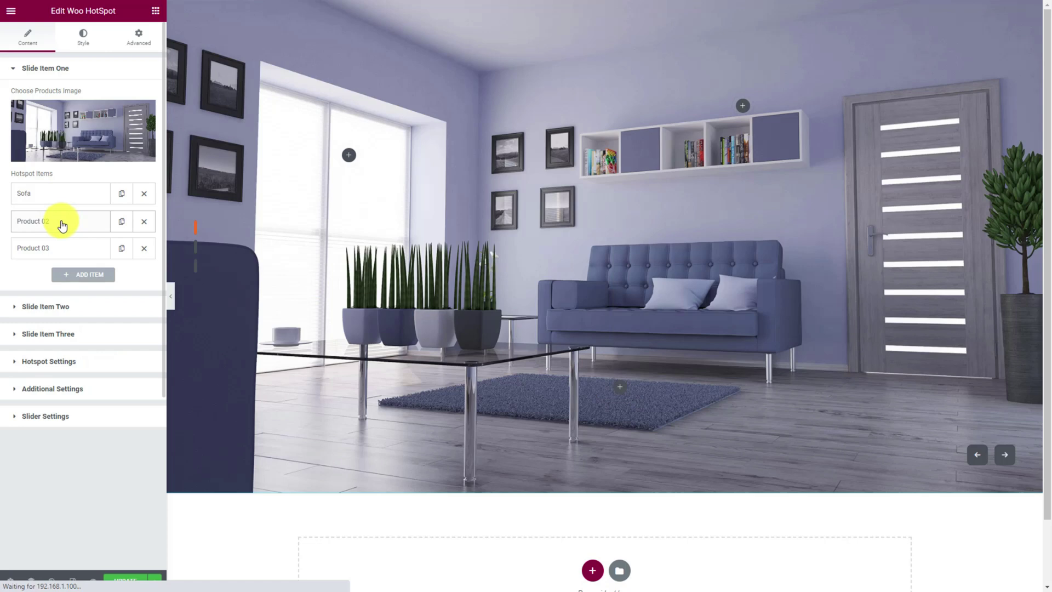
Step: Insert the Thai-Door image into the Product 02 hotspot's description
click(62, 222)
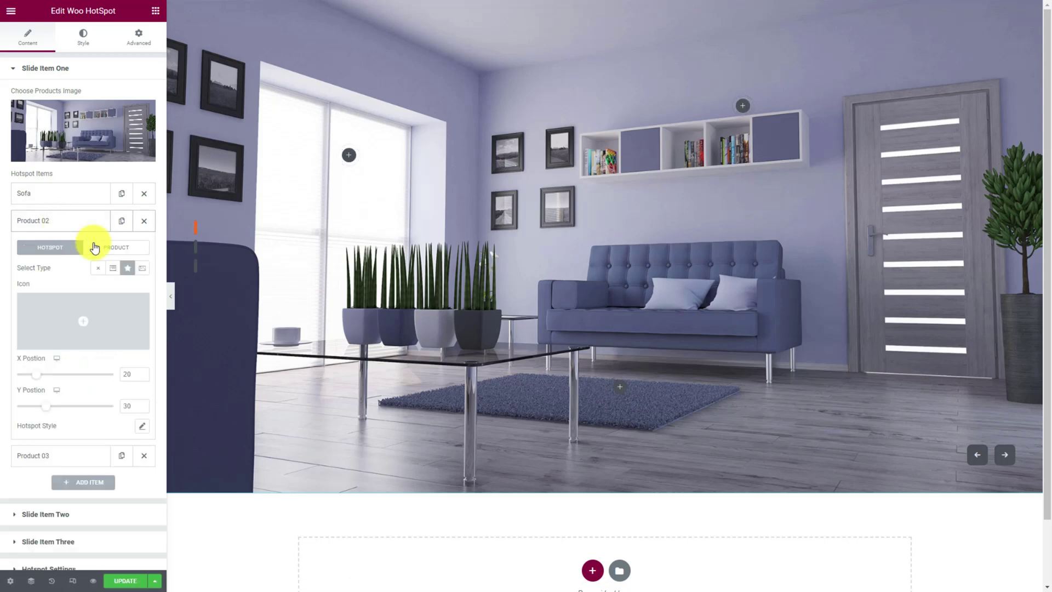
click(116, 250)
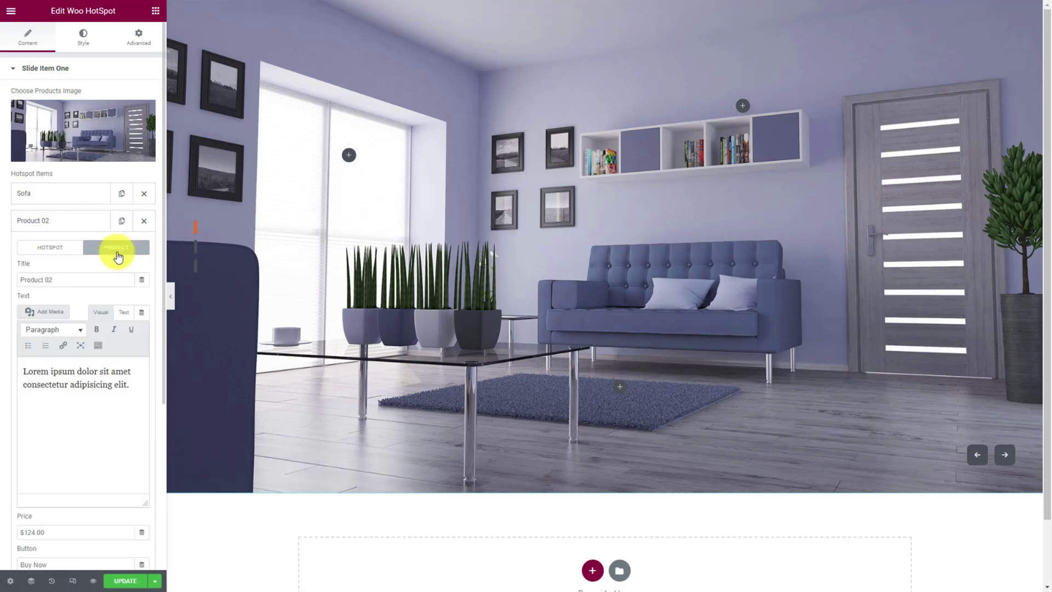
click(127, 318)
click(100, 312)
click(43, 311)
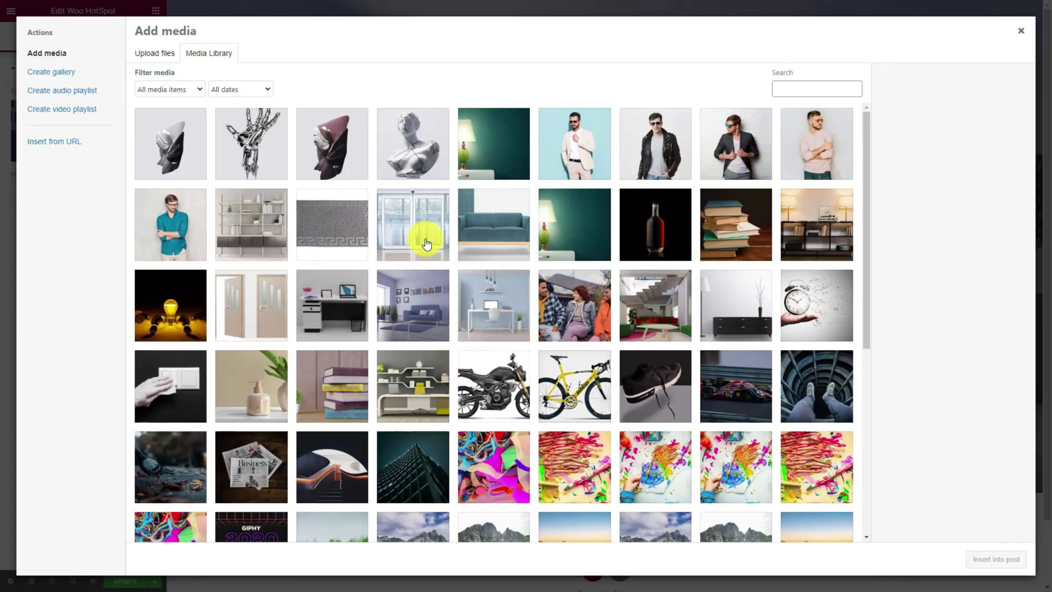
click(422, 235)
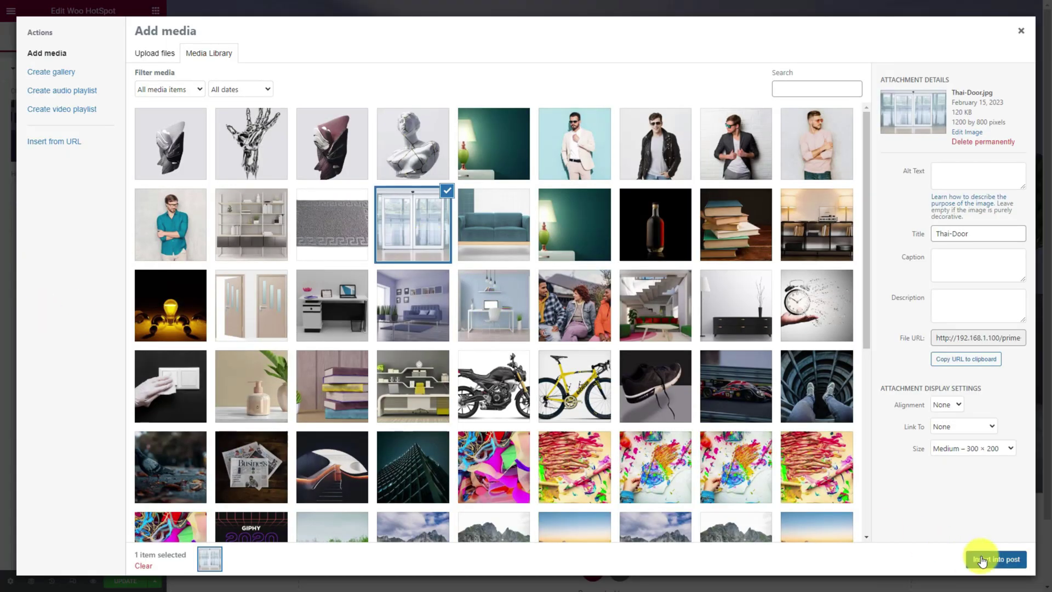
click(988, 559)
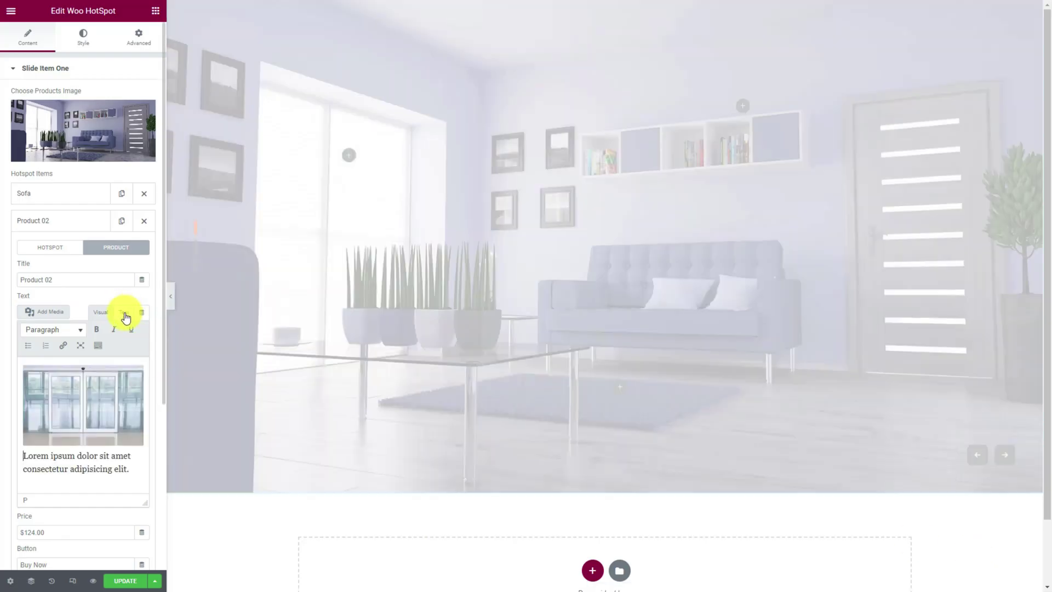
Step: Replace the placeholder with the Thai Door description and retitle the hotspot 'Thai Door'
click(125, 312)
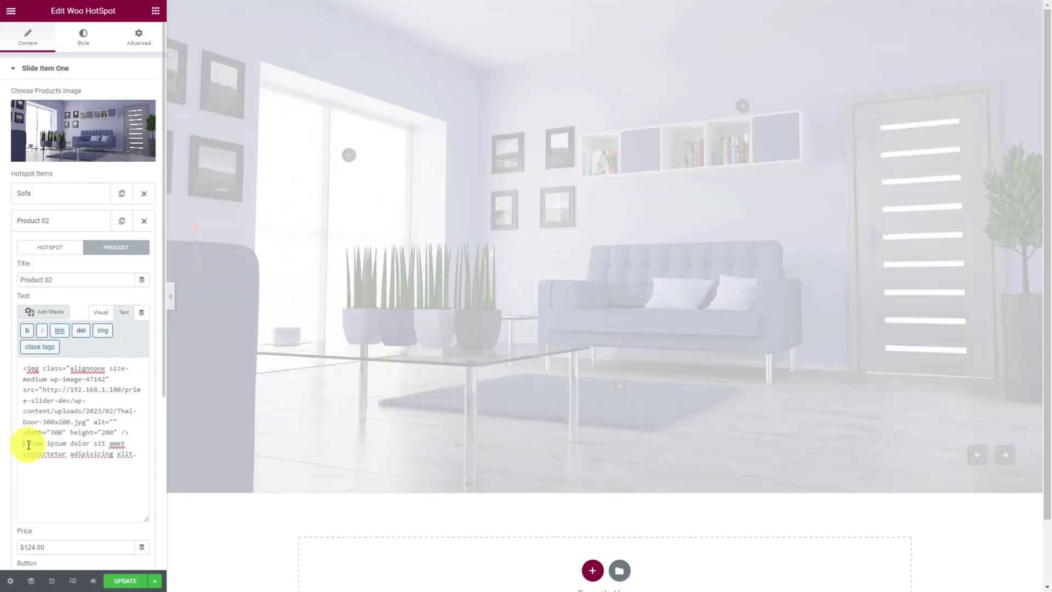
drag(31, 444, 136, 458)
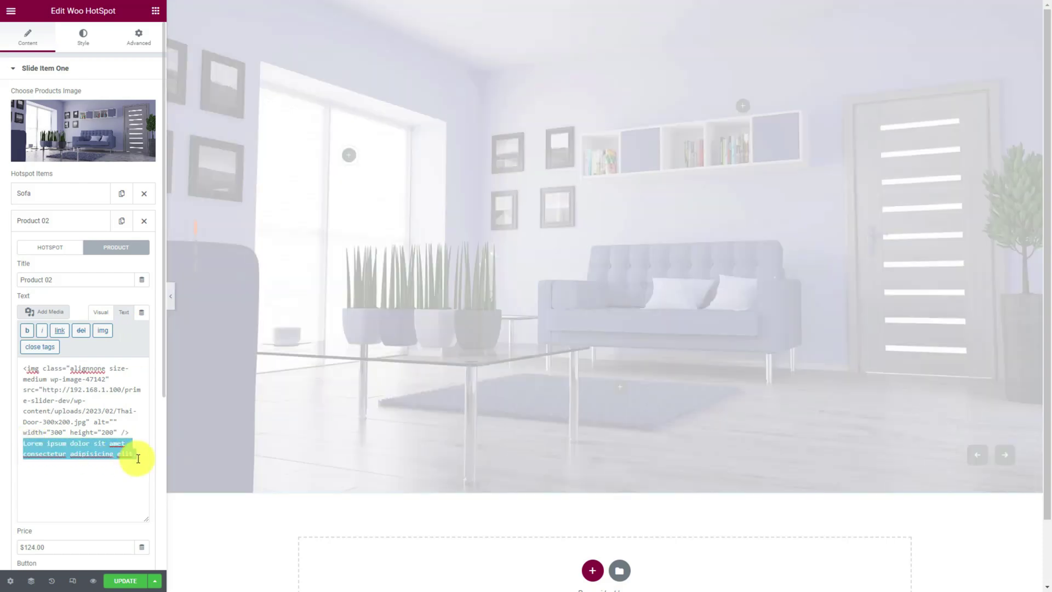
text(It's a unique flower vase that decorates any room in your home.)
triple_click(72, 283)
text(Thai)
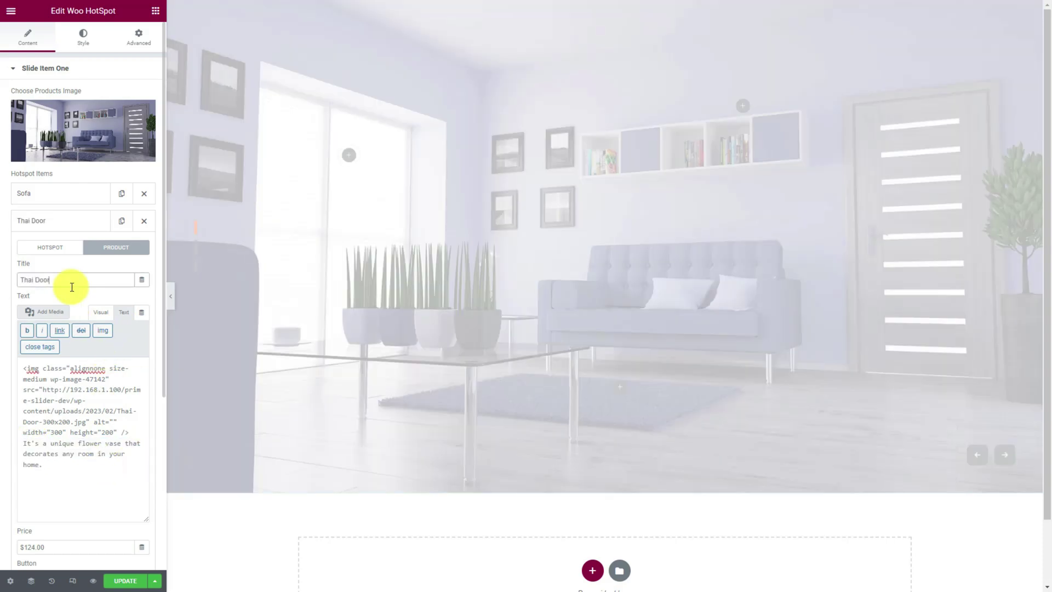
text( Door)
click(66, 220)
Step: Add a third hotspot positioned on the sofa at X 60, Y 51
click(83, 249)
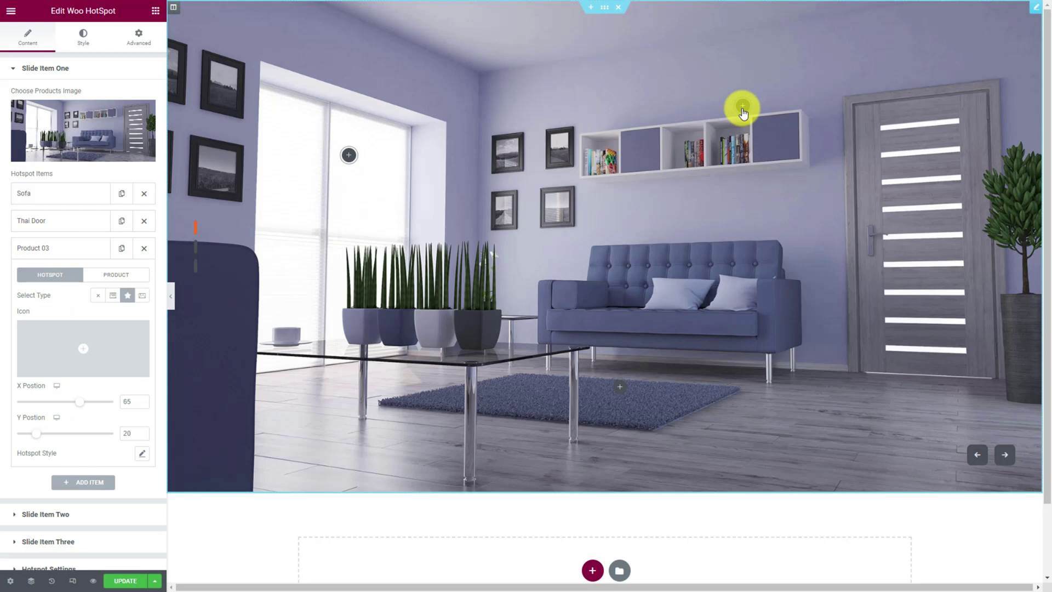
drag(36, 433, 64, 443)
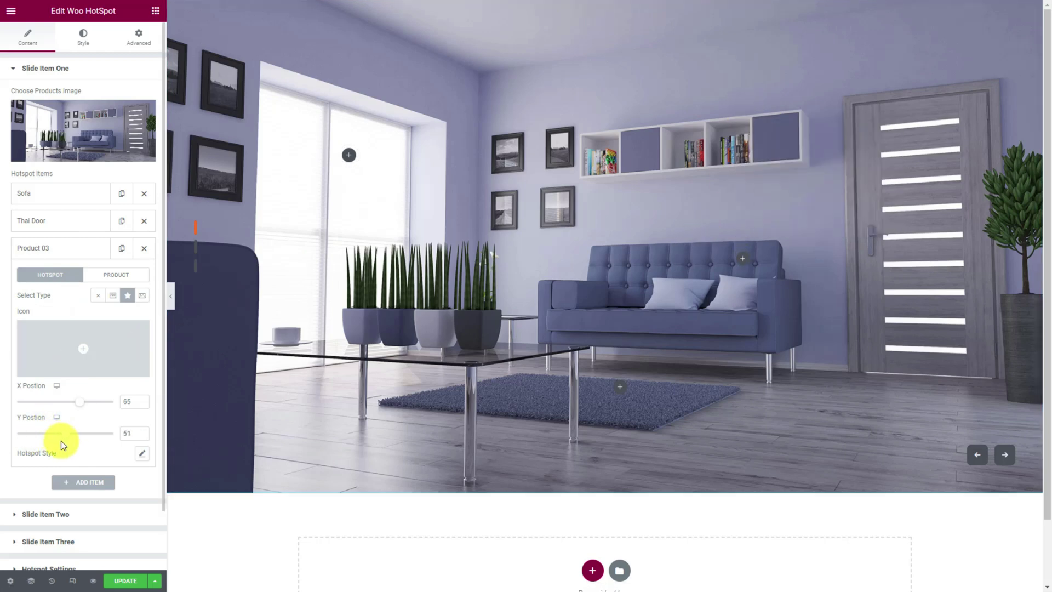
drag(79, 402, 73, 402)
mouse_move(88, 347)
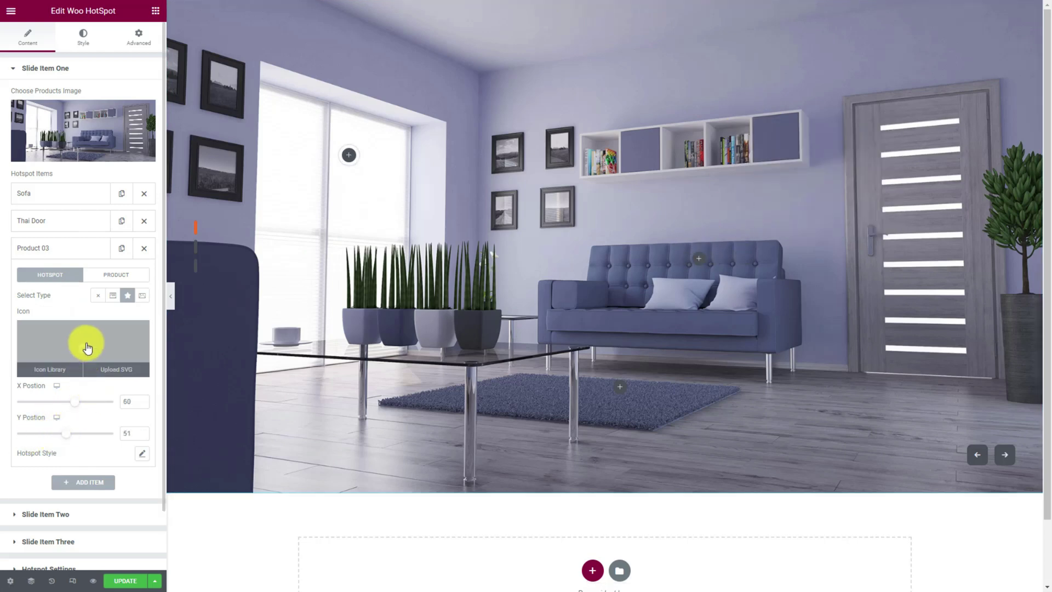
Step: Insert the blue sofa image into the new hotspot's product text
click(116, 274)
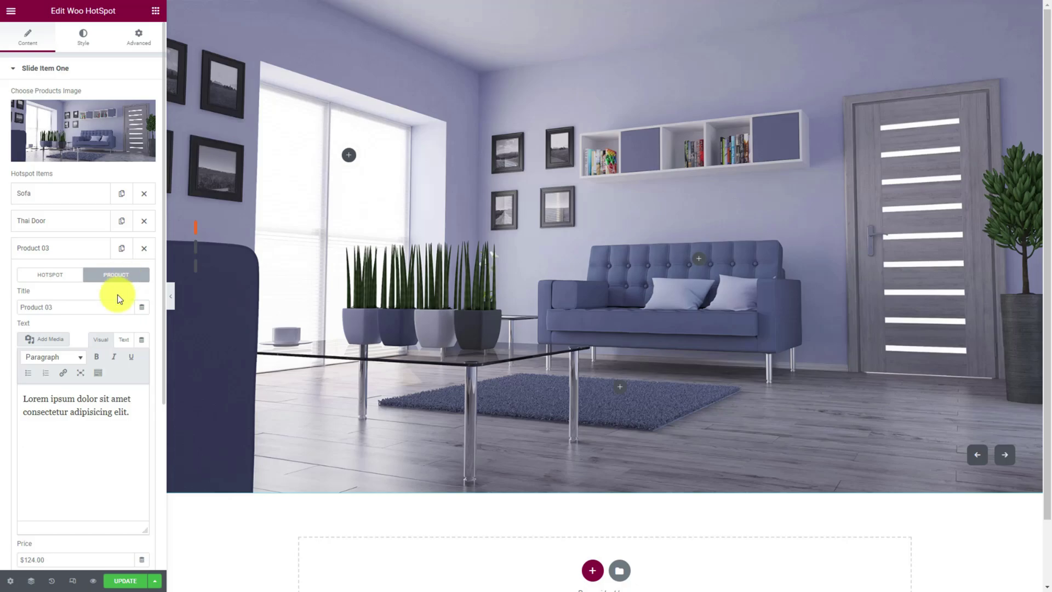
click(44, 335)
click(494, 225)
click(996, 559)
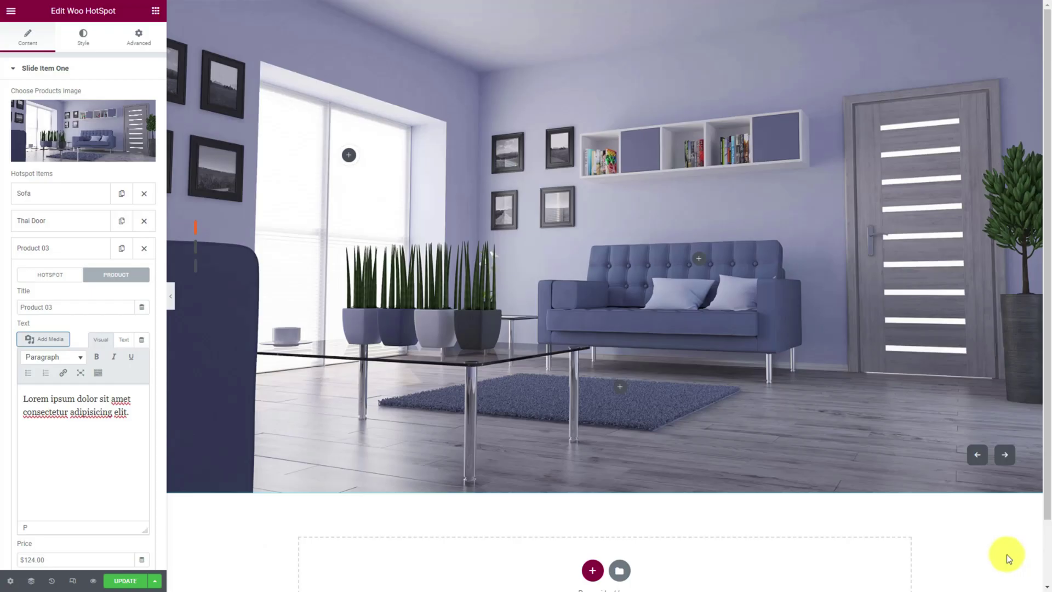
Step: Paste the sofa description over the placeholder and title the hotspot 'Sofa'
click(122, 339)
drag(28, 470, 136, 482)
text(Prime Slider is a sofa that can be customized to suit your needs.)
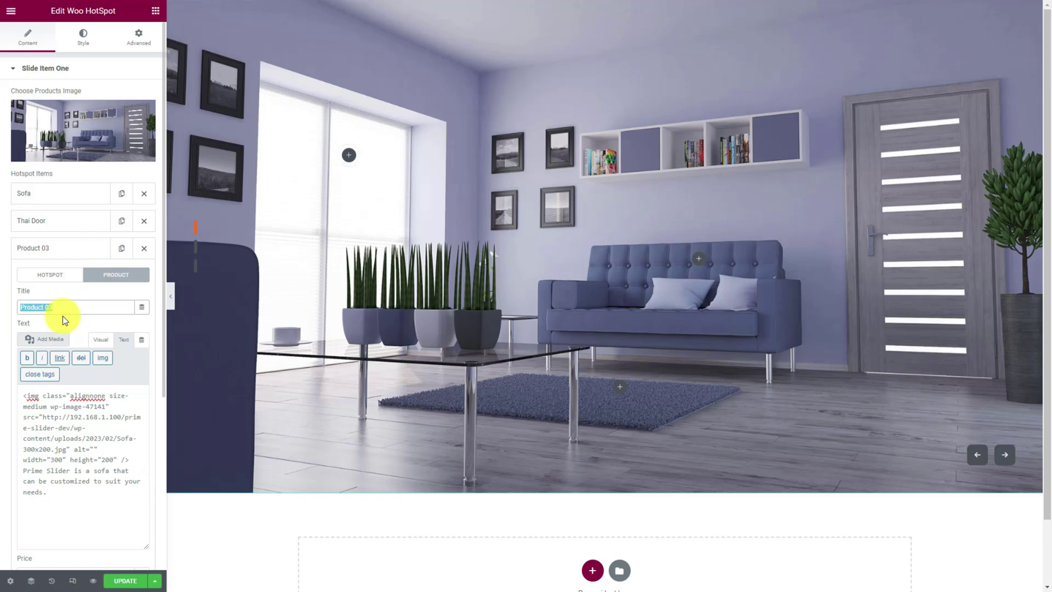
text(Sofa)
click(50, 275)
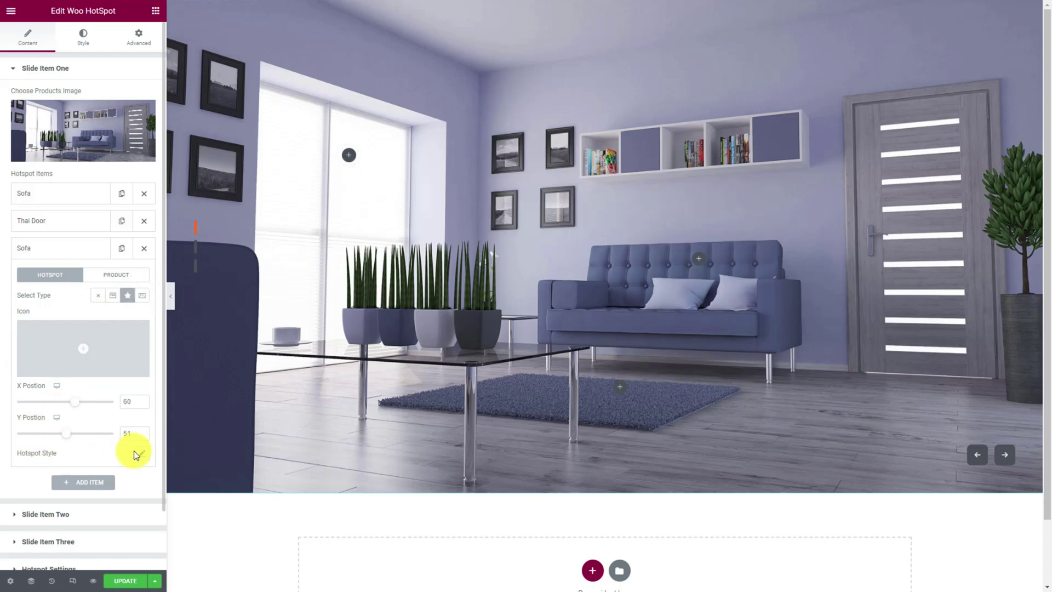
Step: Close the Sofa hotspot item and show Slide Item Two's office image and hotspots
click(70, 252)
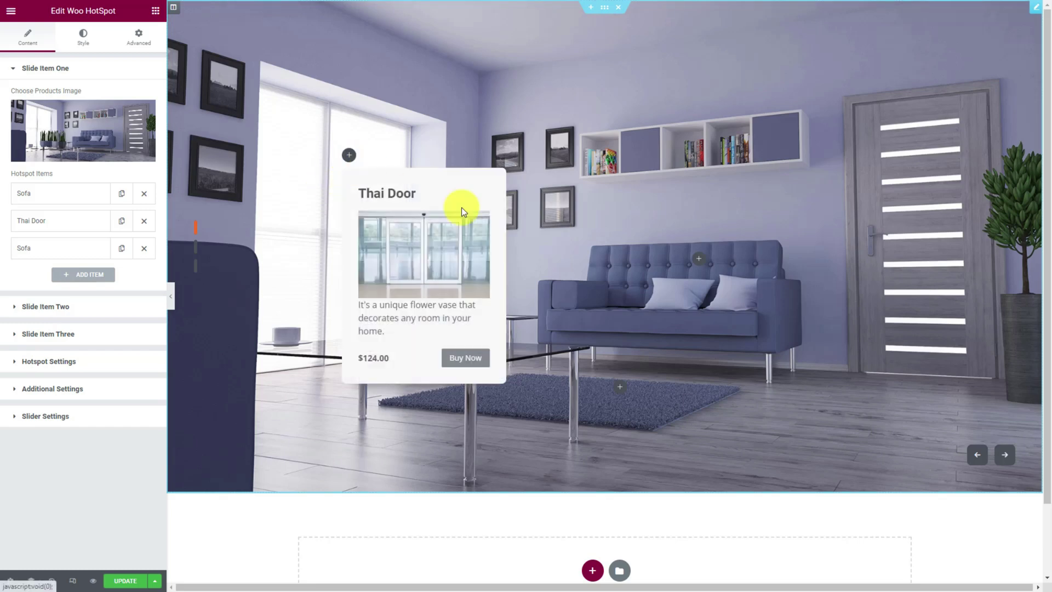
mouse_move(700, 259)
mouse_move(631, 416)
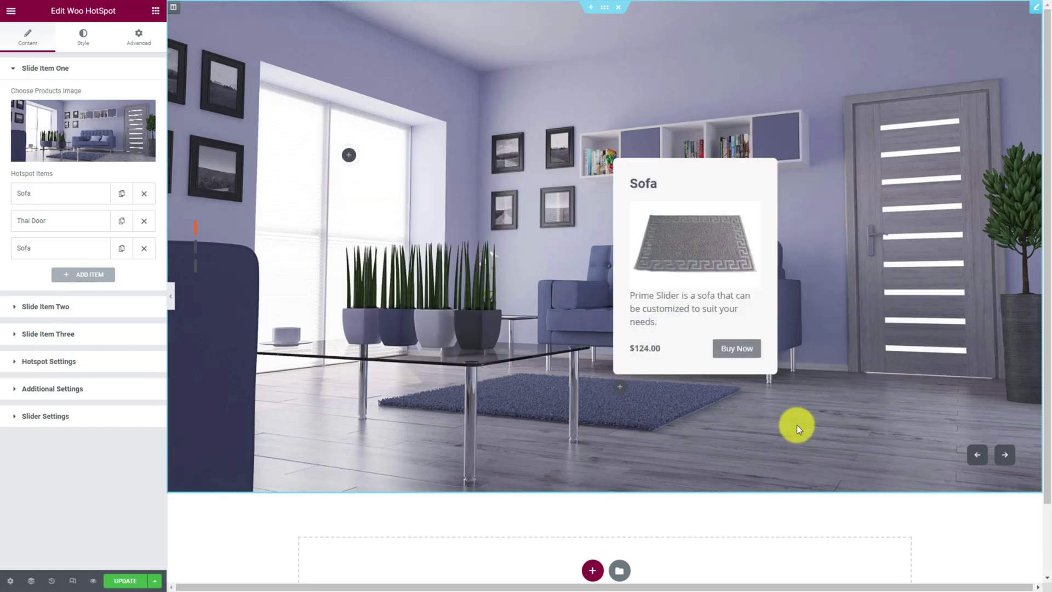
click(61, 306)
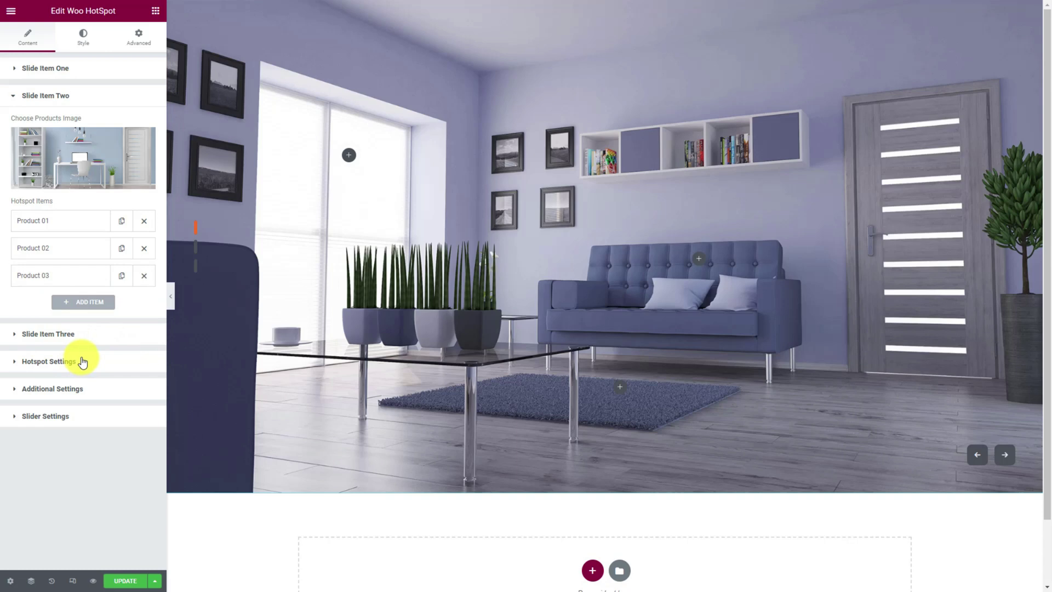
Step: Give the hotspots a classic black #000000 background and size 28
click(85, 39)
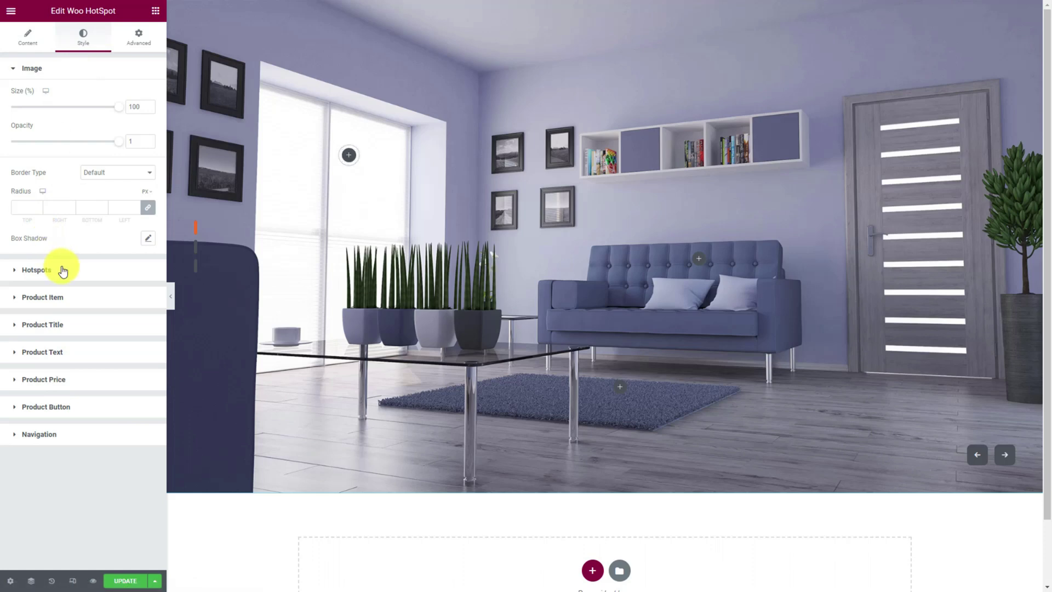
click(36, 270)
click(131, 169)
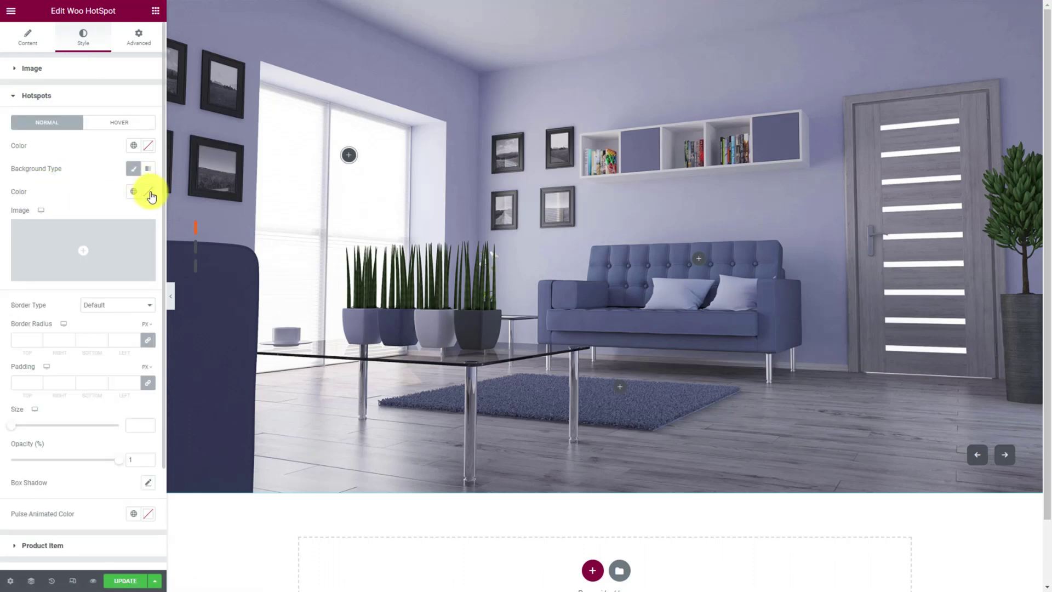
click(148, 192)
drag(61, 300, 10, 327)
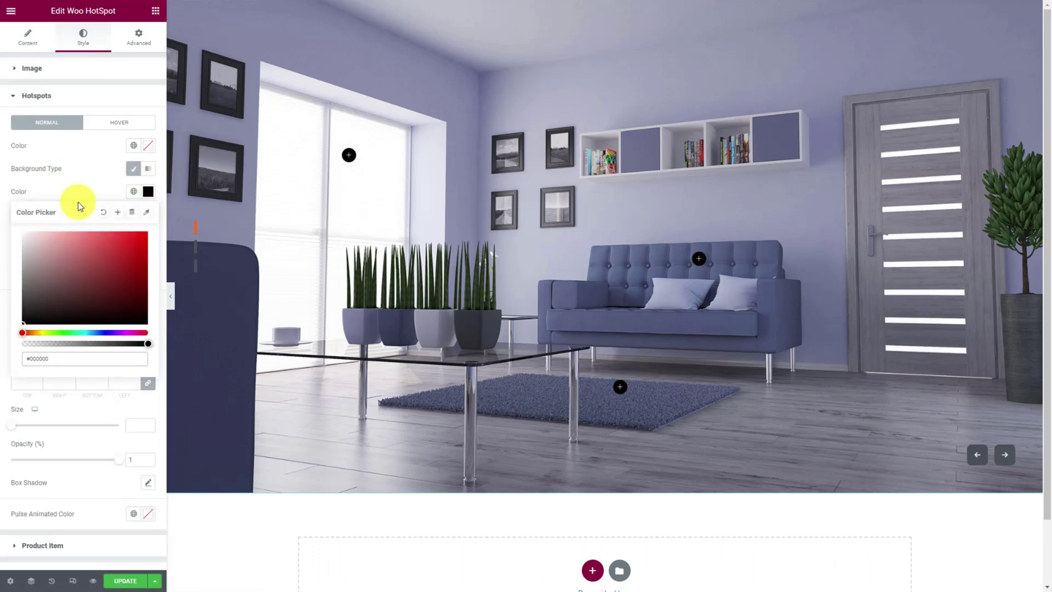
click(83, 186)
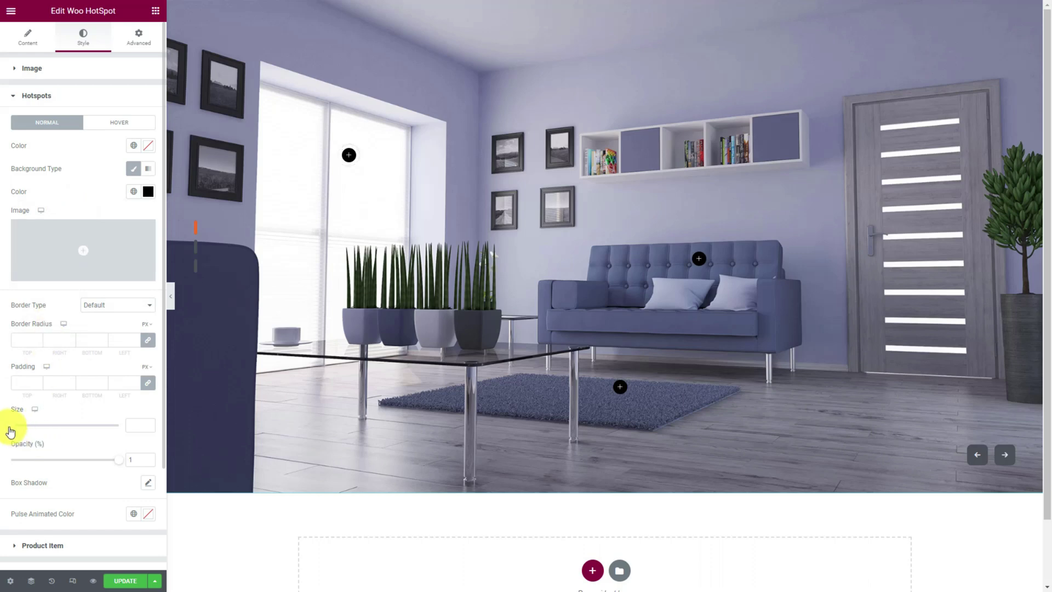
drag(10, 432, 33, 432)
scroll(82, 418, down, 2)
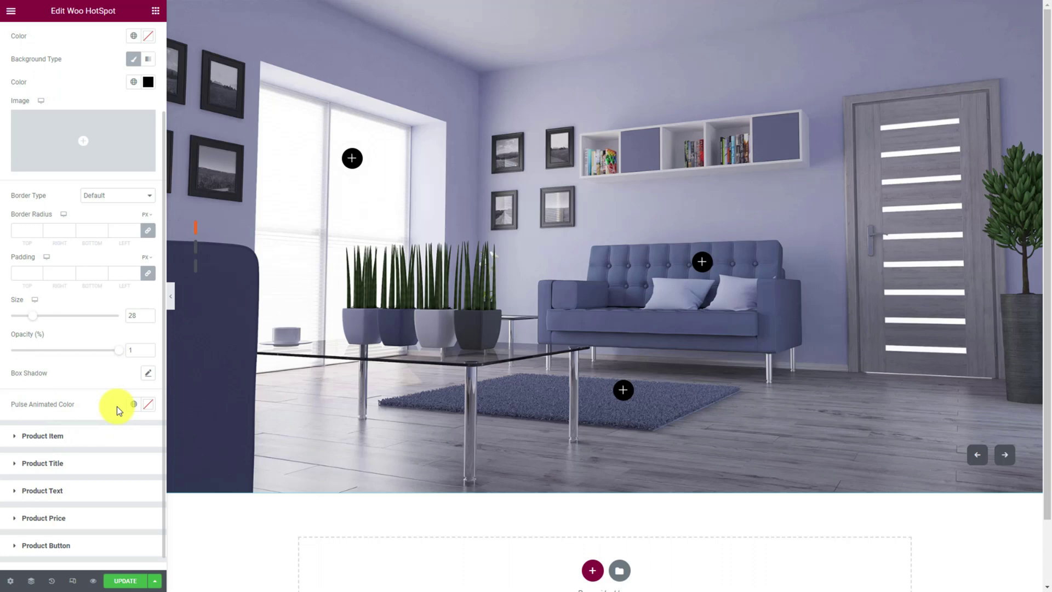
Step: Set the hotspot pulse animation colour to yellow #FDE102
click(149, 411)
double_click(42, 570)
text(#FDE102)
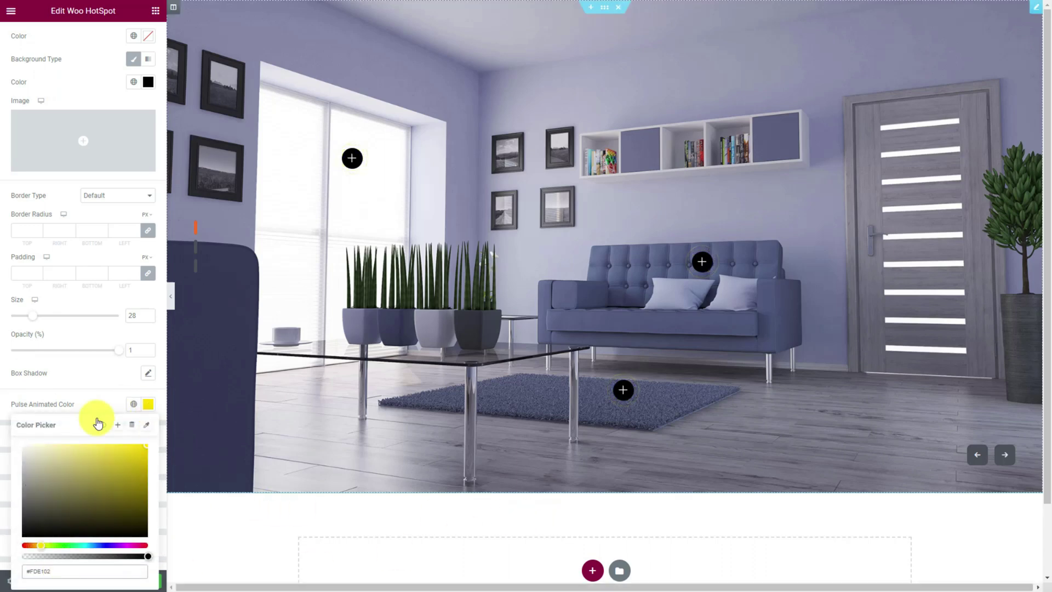
click(96, 400)
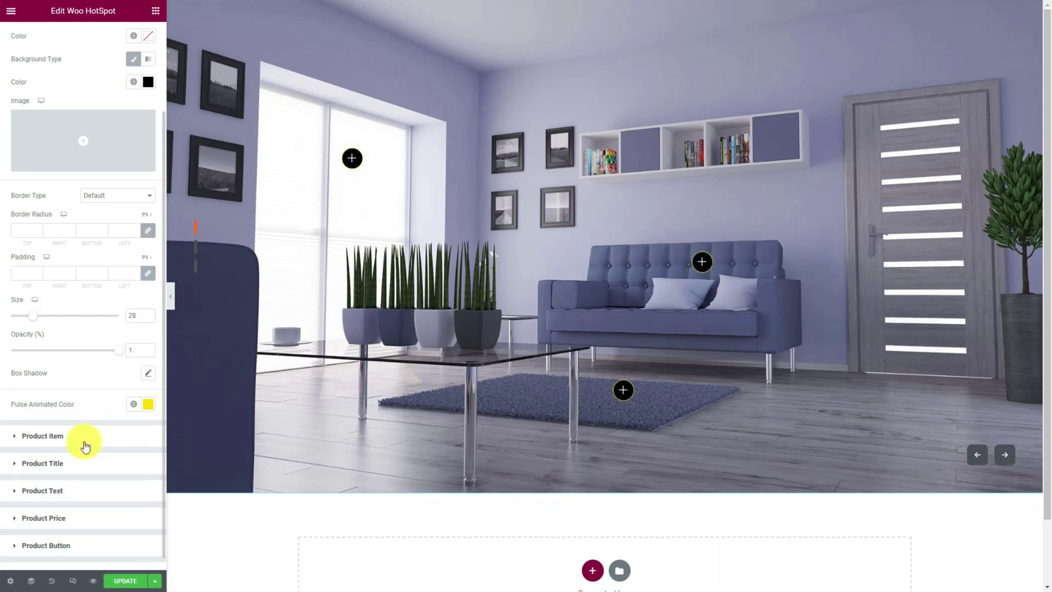
mouse_move(621, 393)
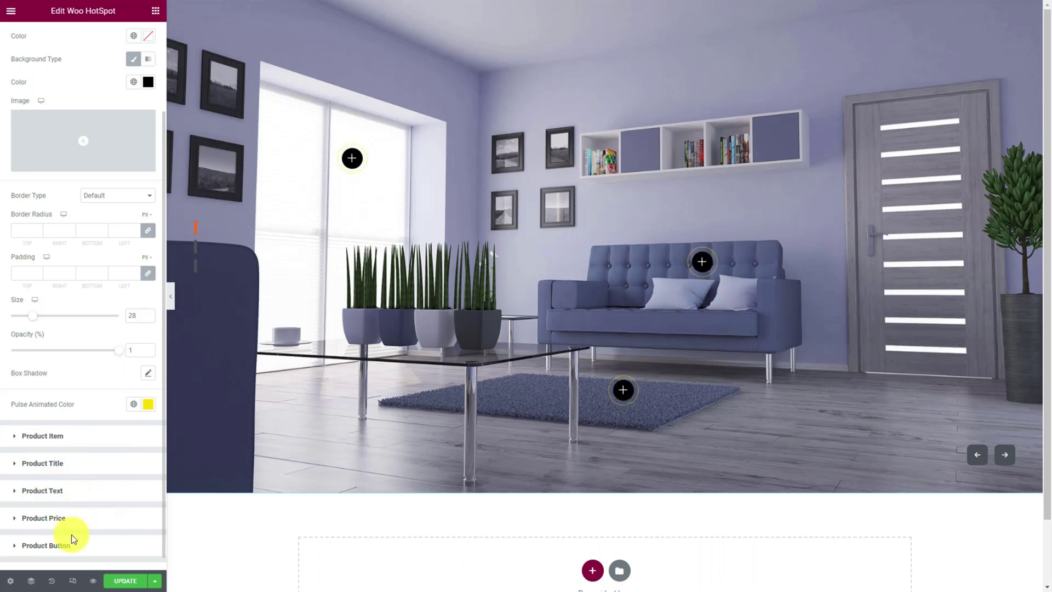
scroll(63, 533, down, 1)
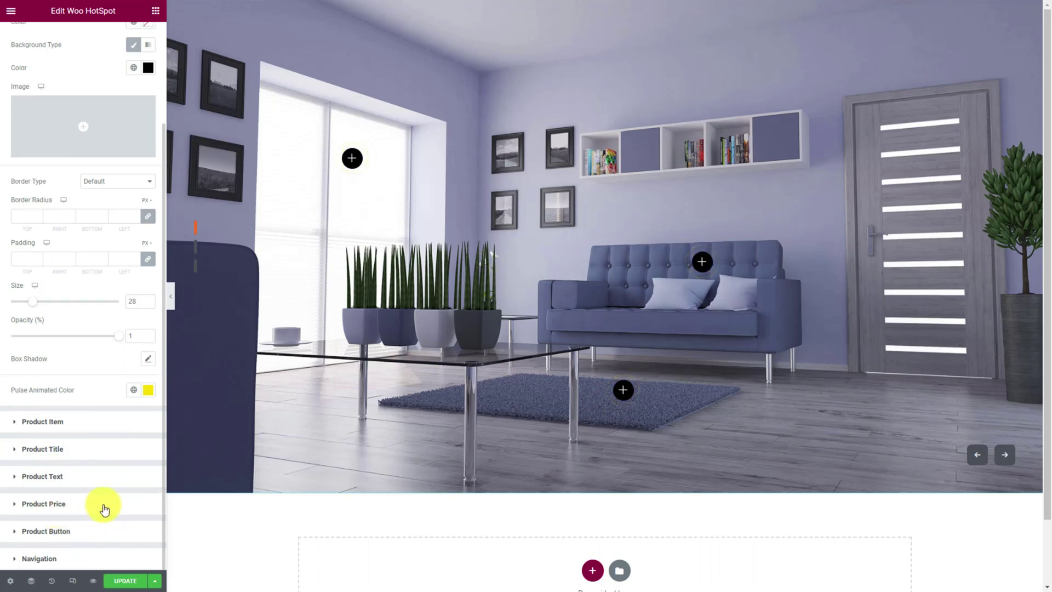
Step: Set the Buy Now button text colour to black #000000
click(46, 531)
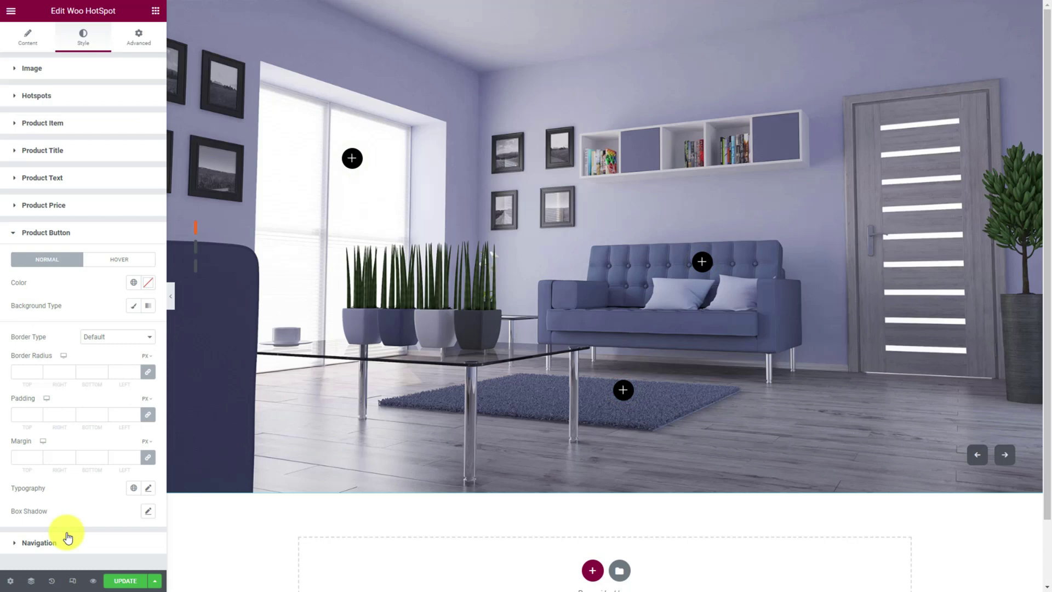
click(148, 282)
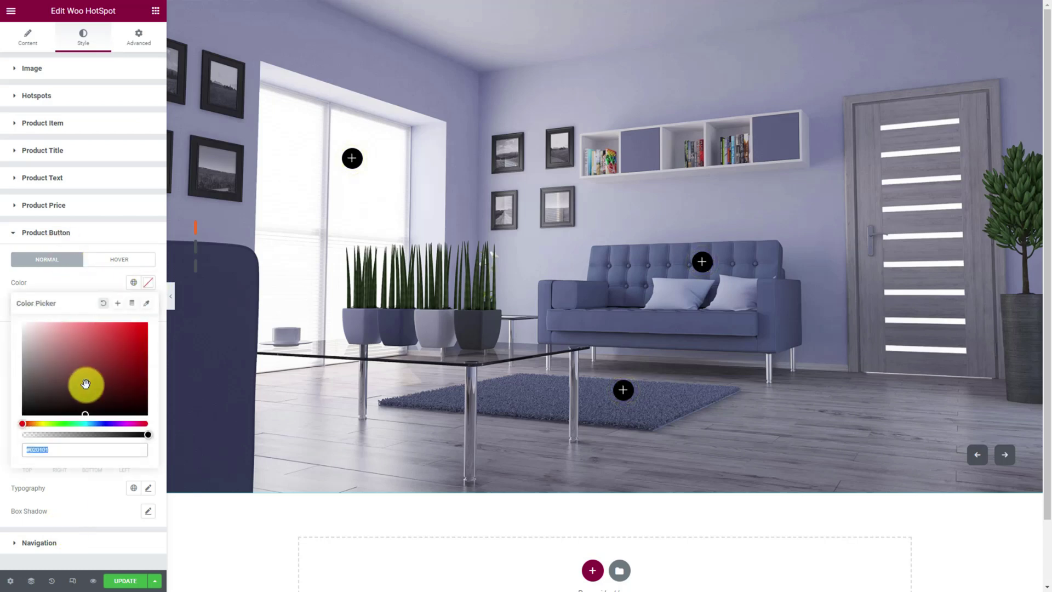
drag(85, 380, 14, 420)
click(81, 275)
Step: Give the Buy Now buttons a classic yellow #FDE102 background and 4 px border radius
click(133, 305)
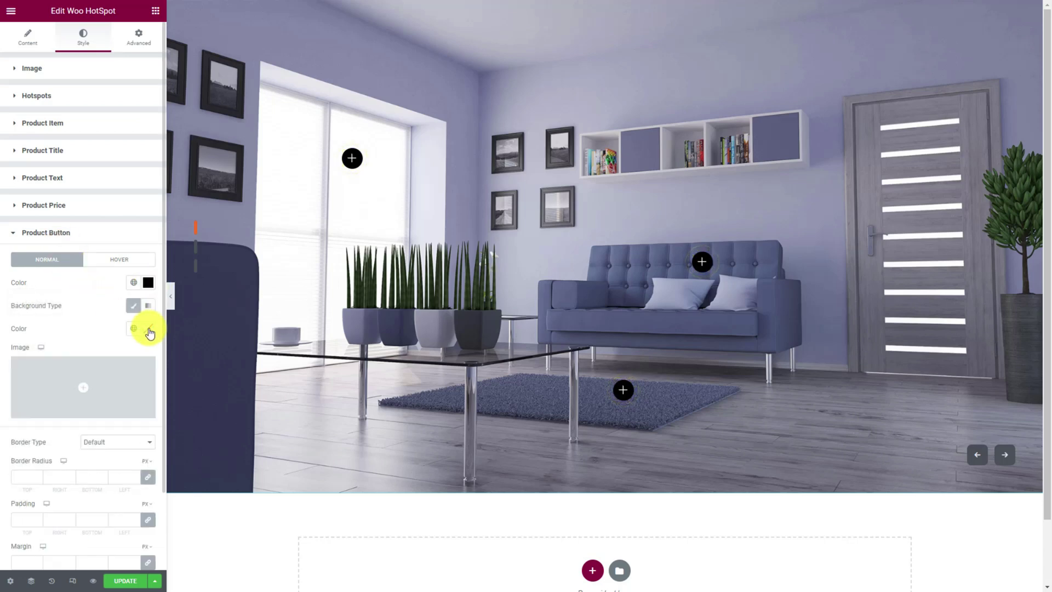
click(148, 328)
double_click(61, 493)
text(#FDE102)
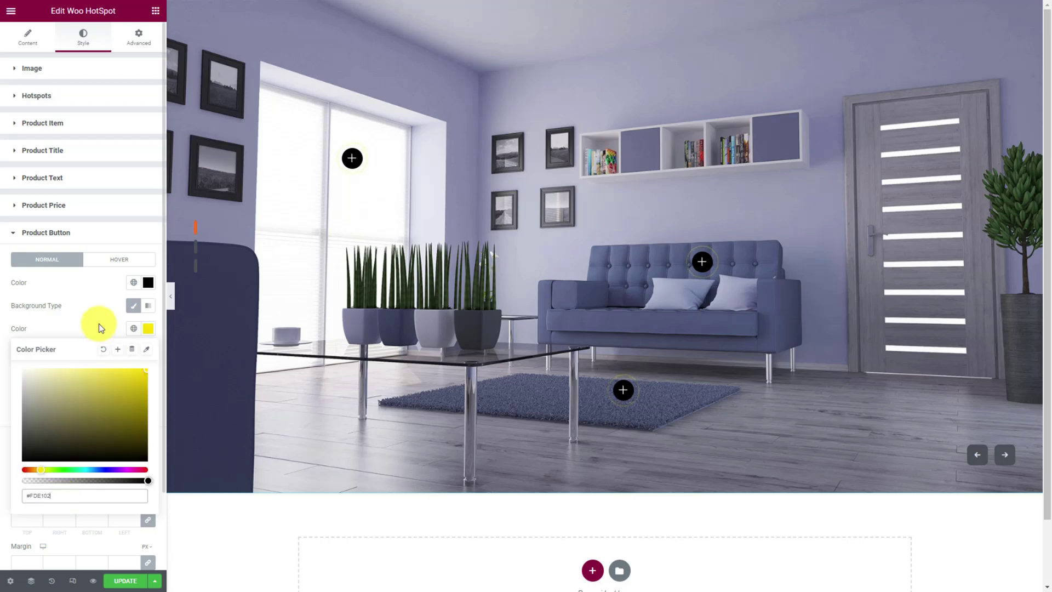
click(624, 393)
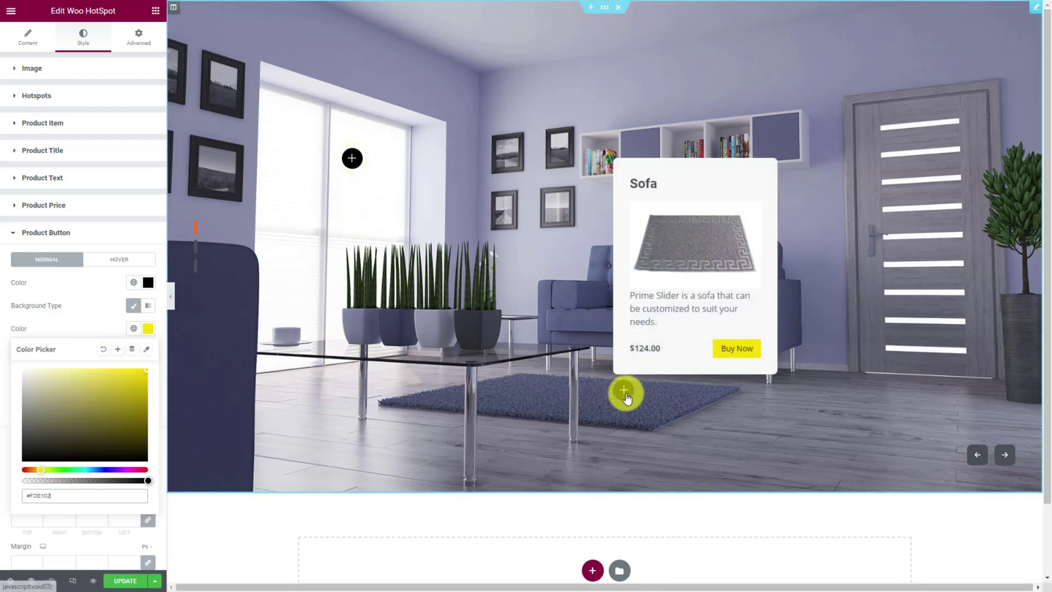
click(90, 323)
scroll(89, 326, down, 2)
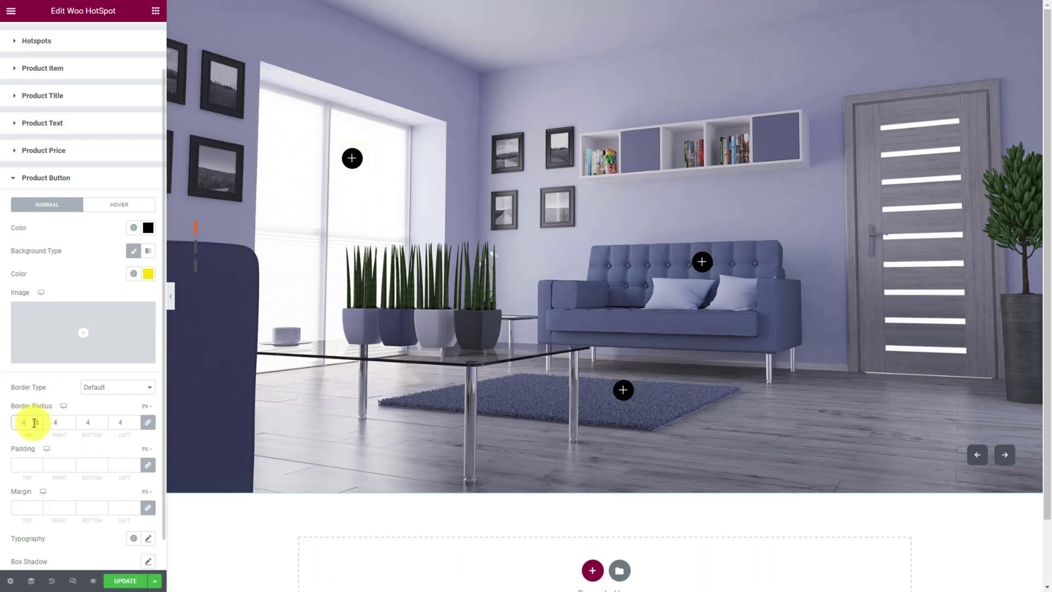
click(623, 390)
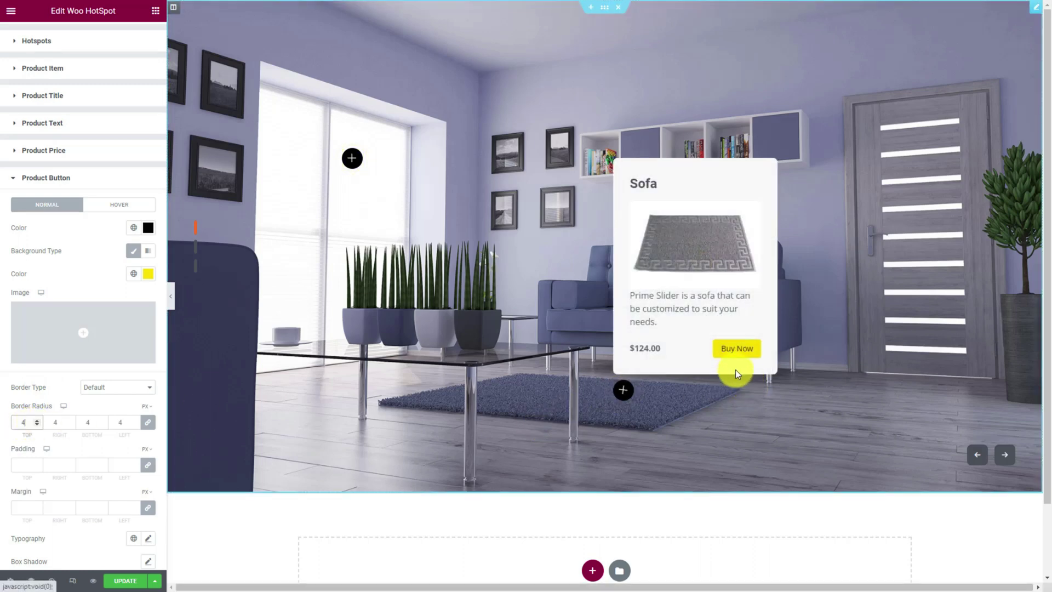
click(81, 180)
Step: Switch the slider arrows to the Style 7 icon at size 20
click(65, 260)
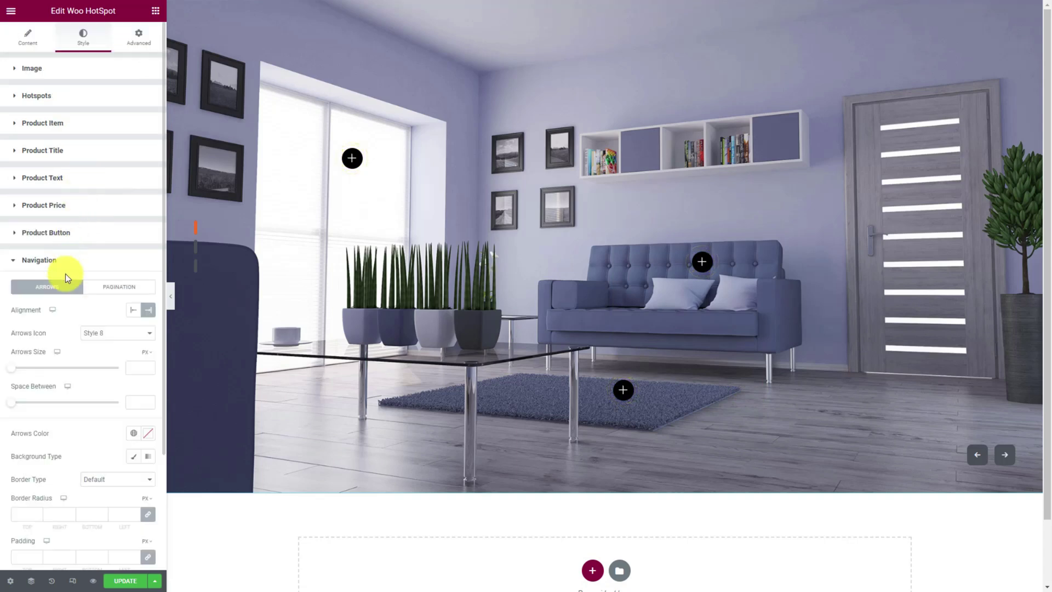
scroll(65, 290, down, 1)
click(110, 283)
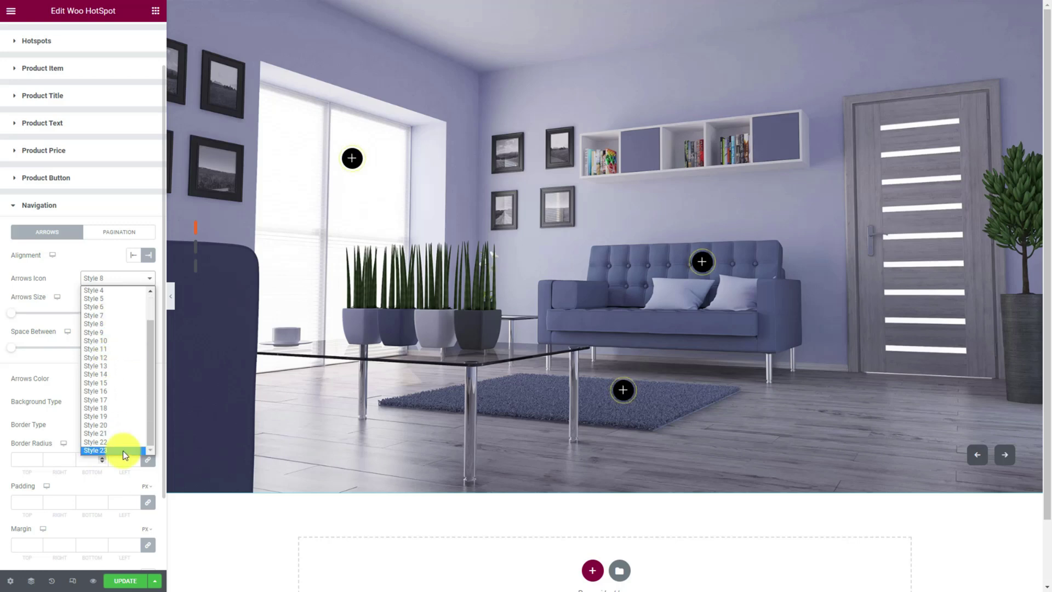
click(100, 314)
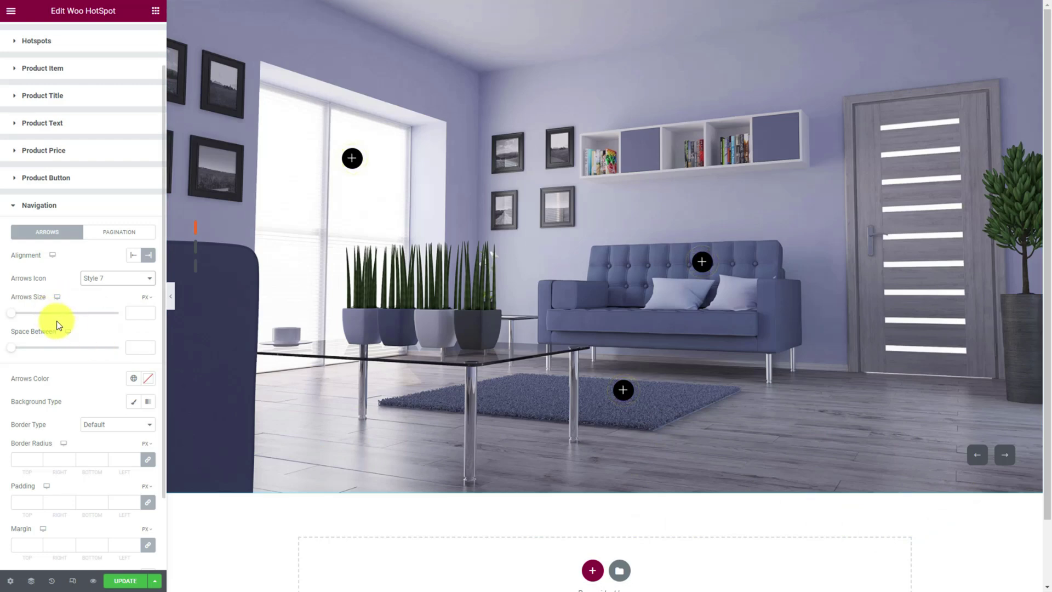
click(22, 314)
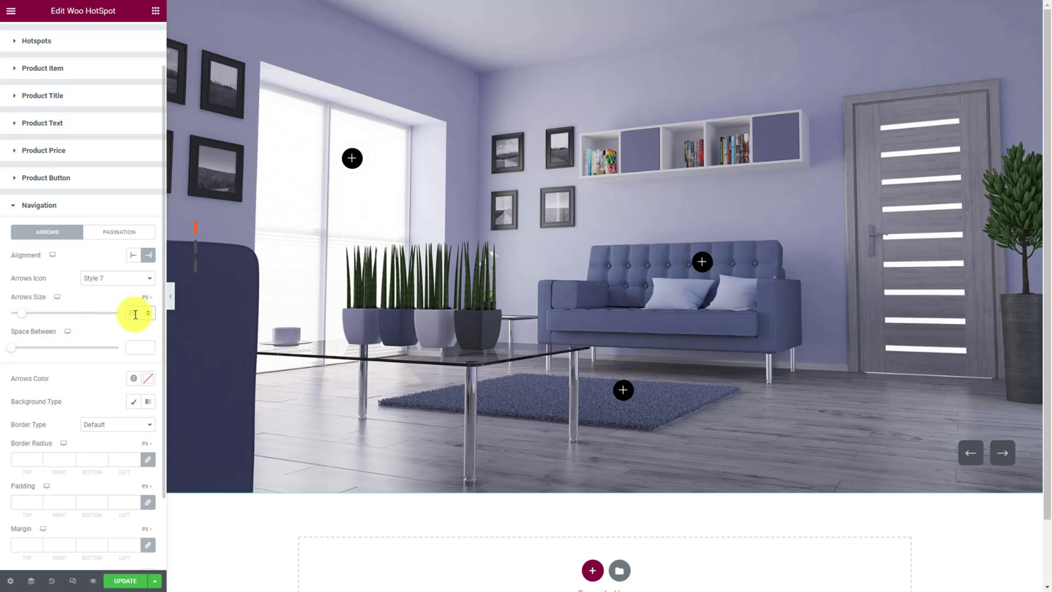
Step: Give the arrows a classic solid black background
click(148, 378)
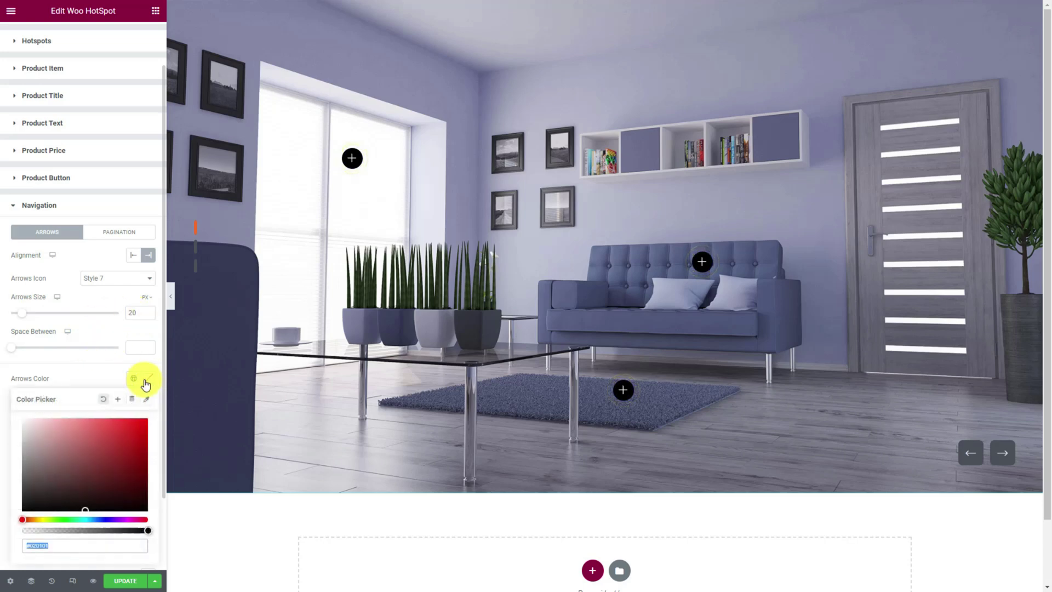
click(77, 377)
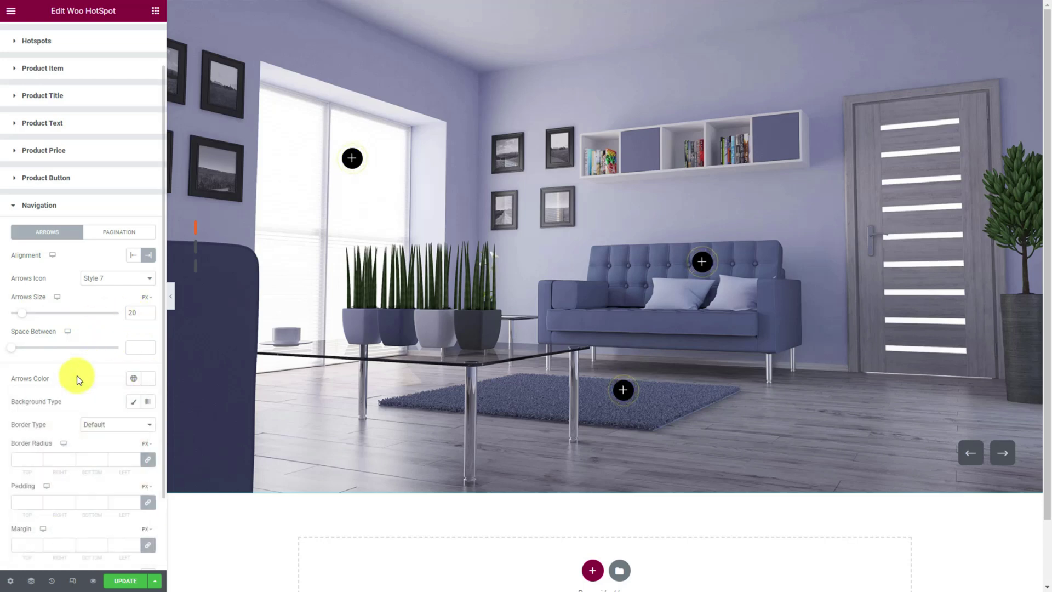
click(148, 429)
drag(49, 347, 9, 363)
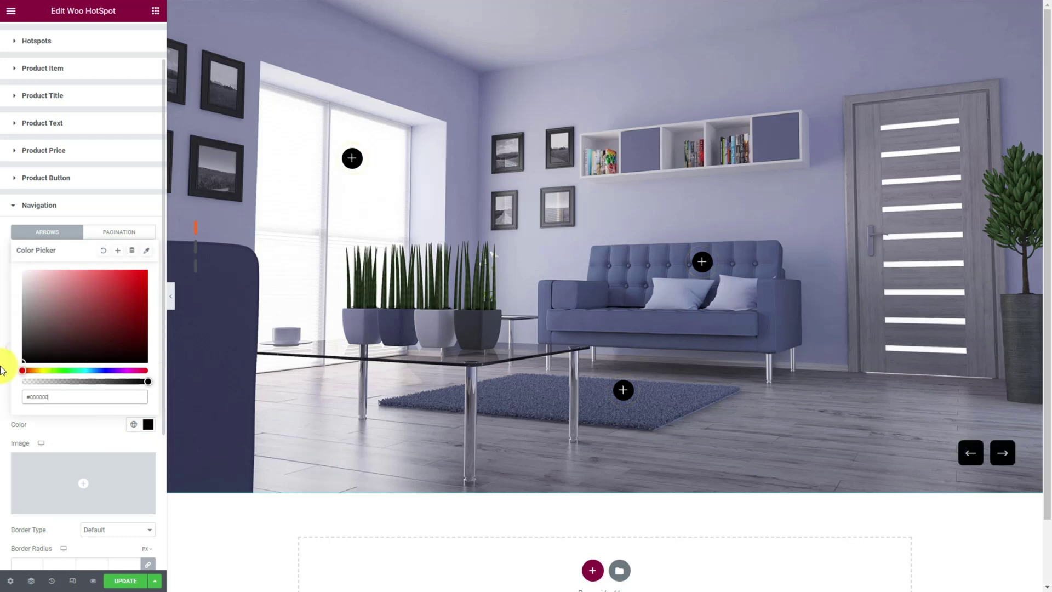
click(76, 436)
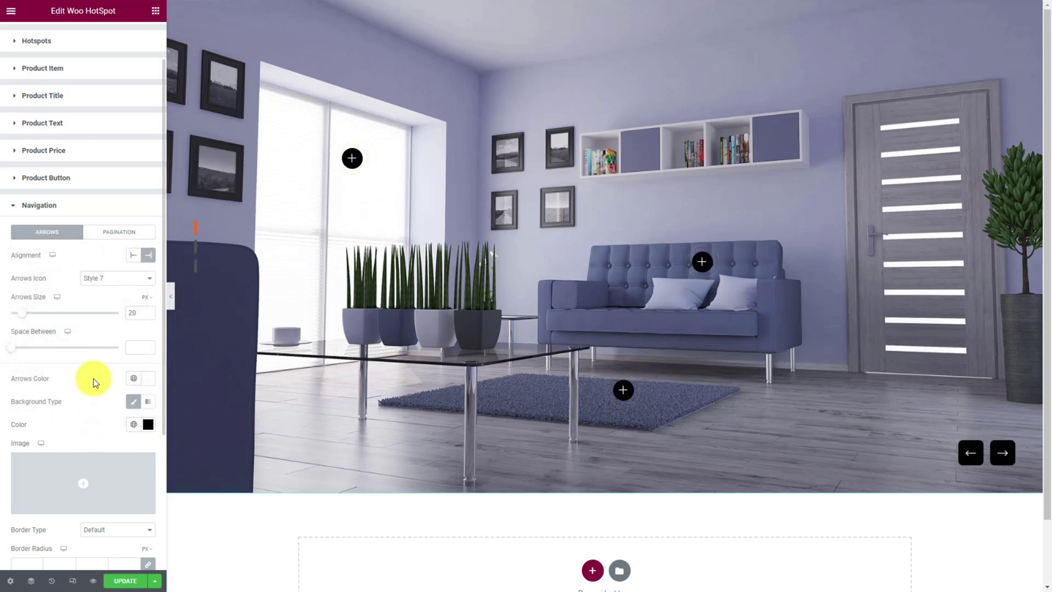
Step: Give the arrows a solid 2 px yellow border
scroll(93, 383, down, 3)
click(104, 364)
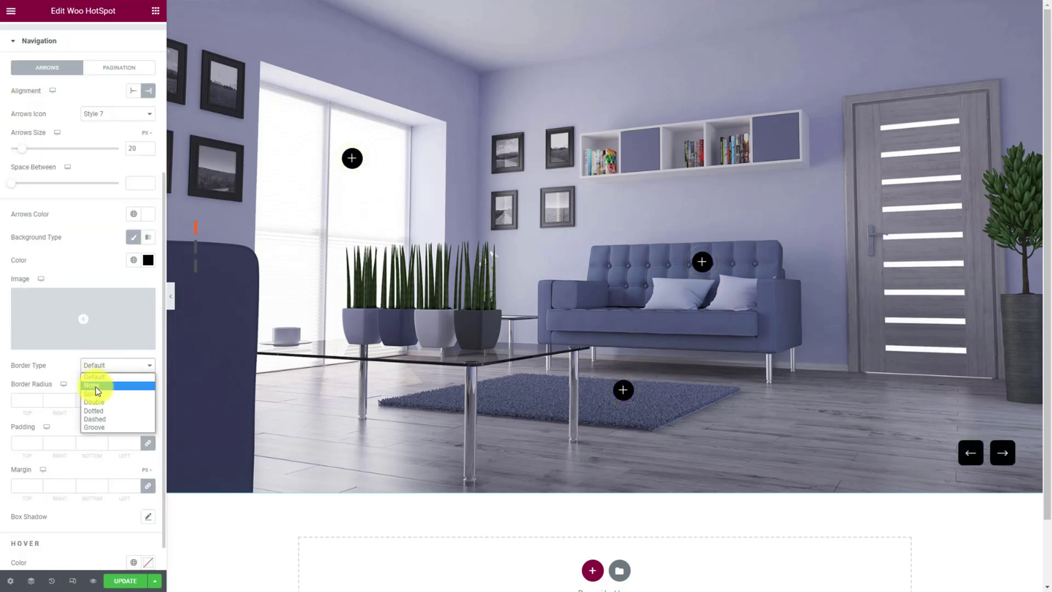
click(94, 394)
click(18, 399)
text(2)
click(147, 430)
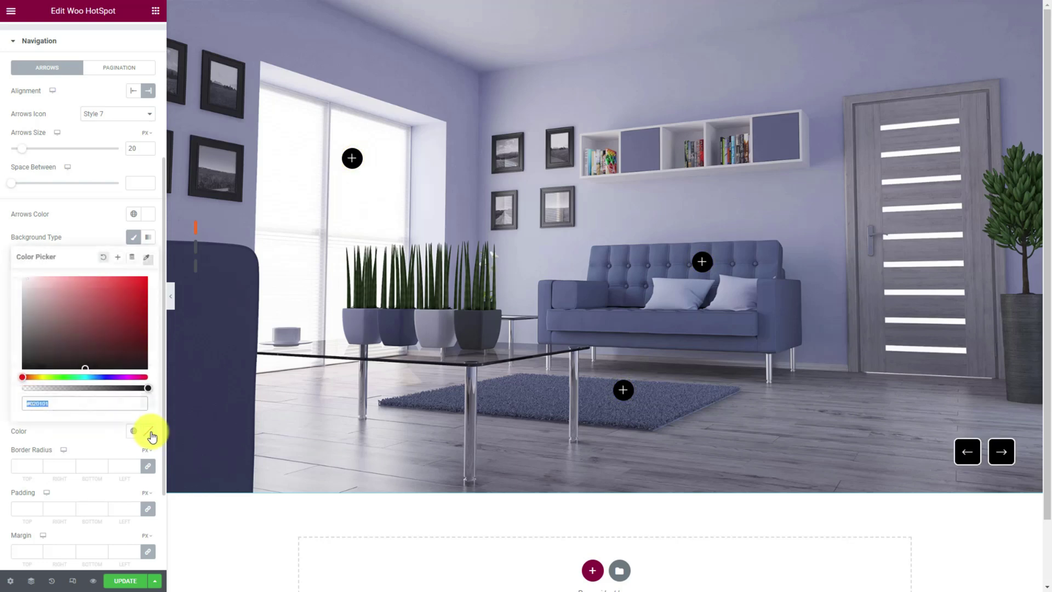
triple_click(78, 402)
key(ctrl+v)
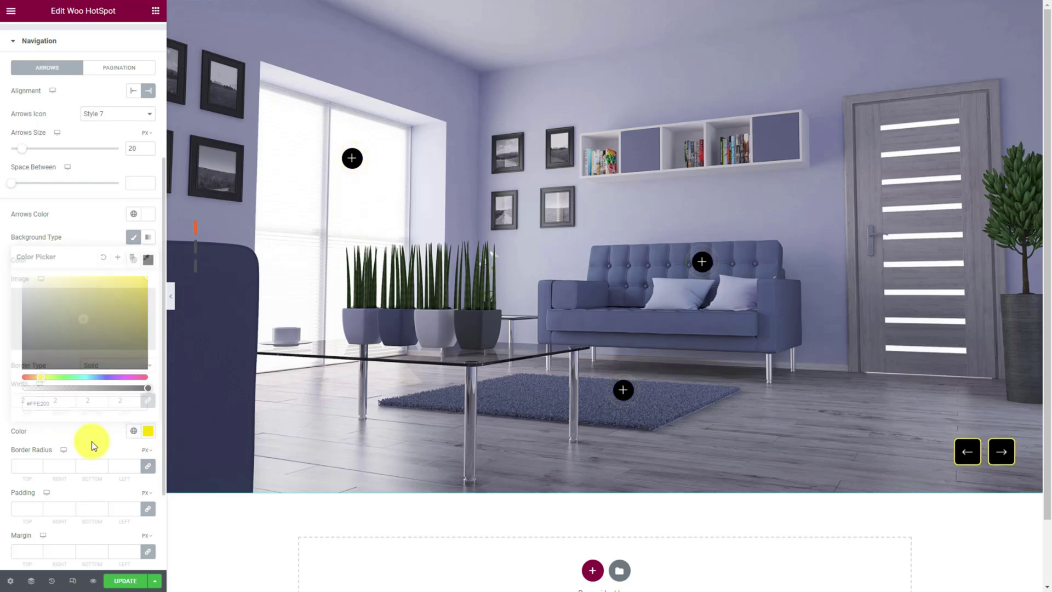
click(91, 441)
Step: Make the arrows round with border radius 100 and padding 16
scroll(90, 431, down, 1)
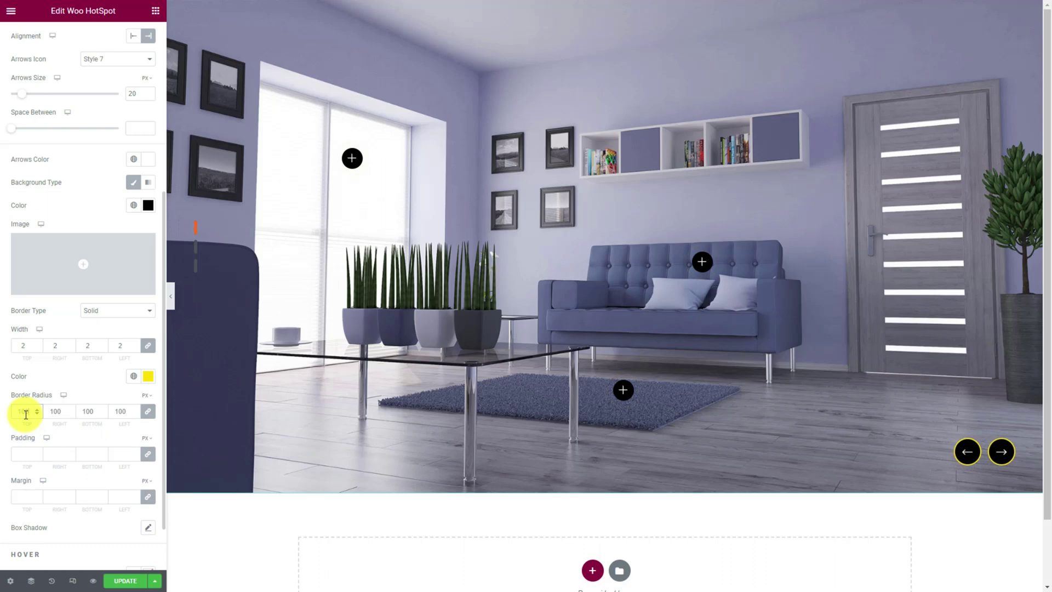
click(26, 414)
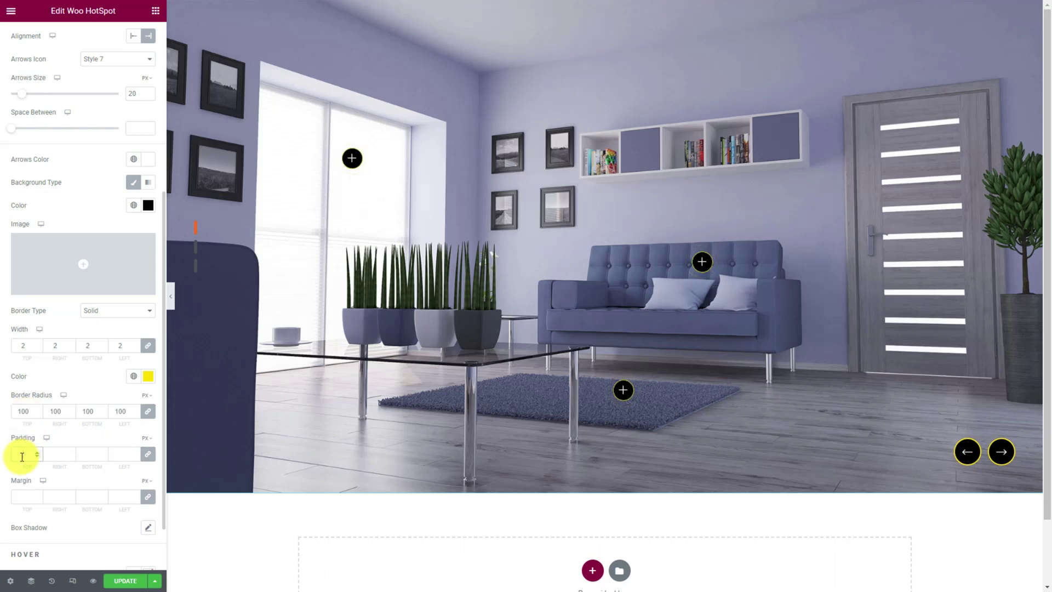
click(22, 455)
text(16)
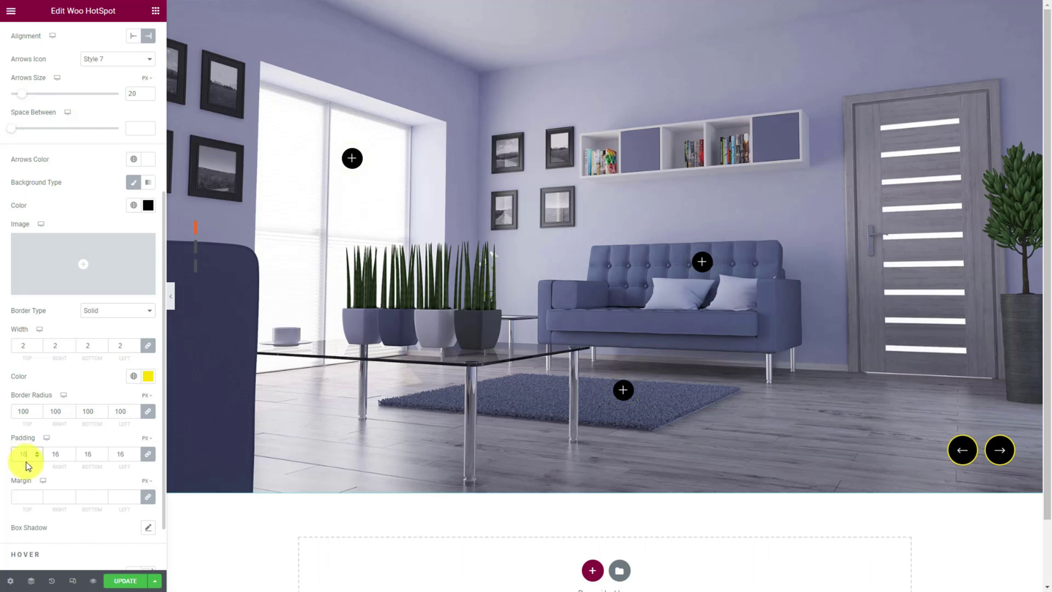
scroll(30, 468, down, 1)
scroll(32, 471, down, 1)
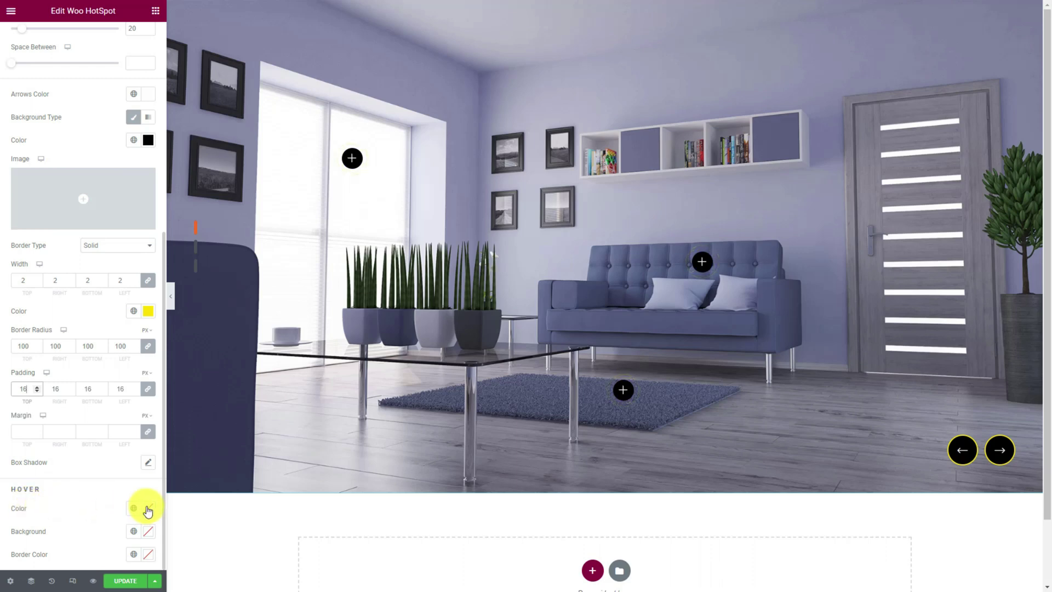
Step: Set the arrows' hover state to a black icon on a yellow background
click(148, 510)
drag(60, 415, 18, 482)
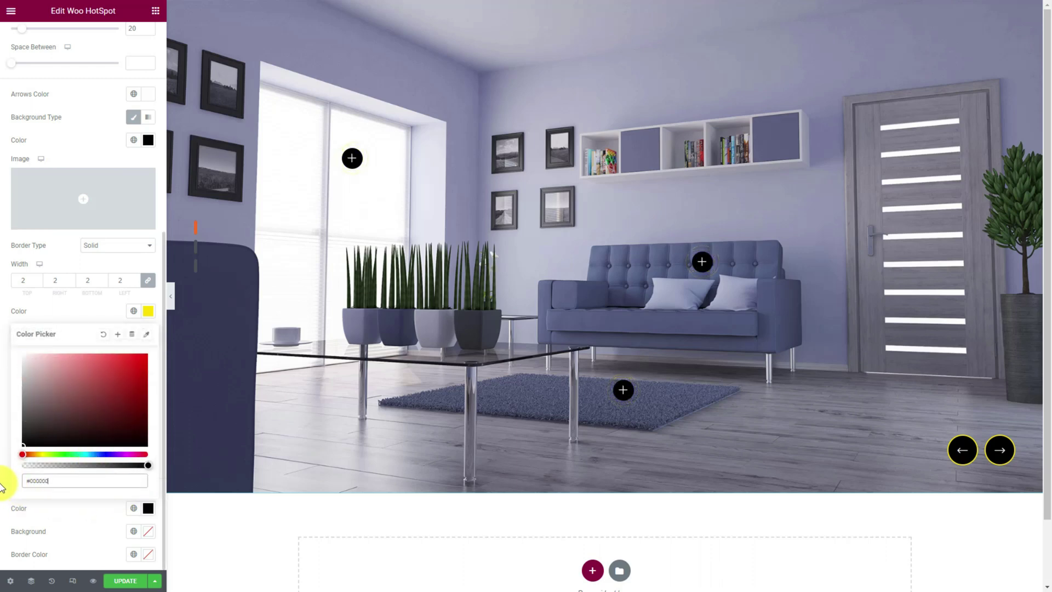
click(147, 532)
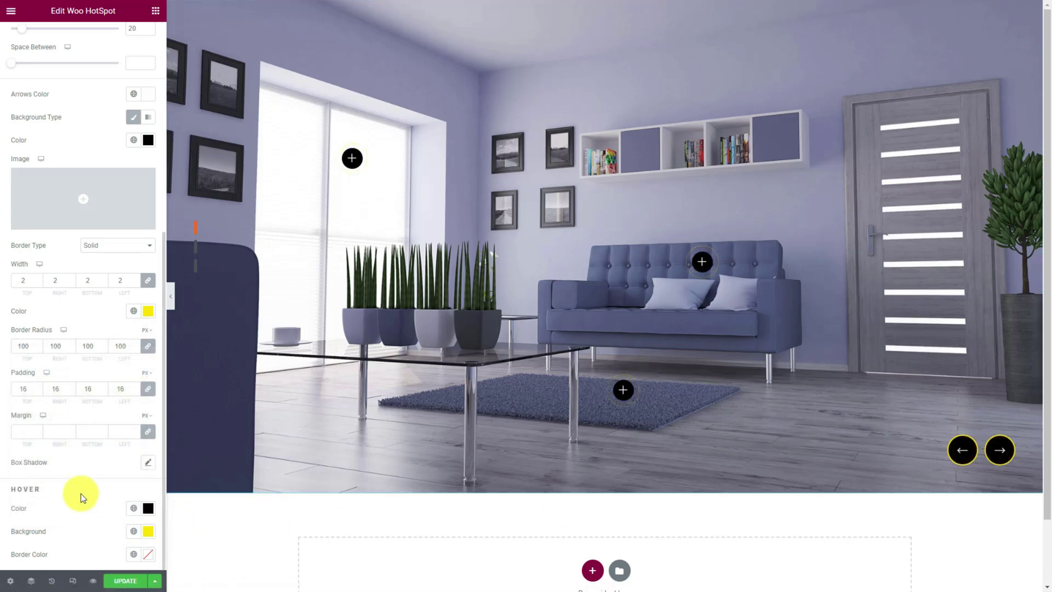
scroll(79, 495, up, 6)
Step: Color the pagination bars black, with the active bar yellow
click(121, 287)
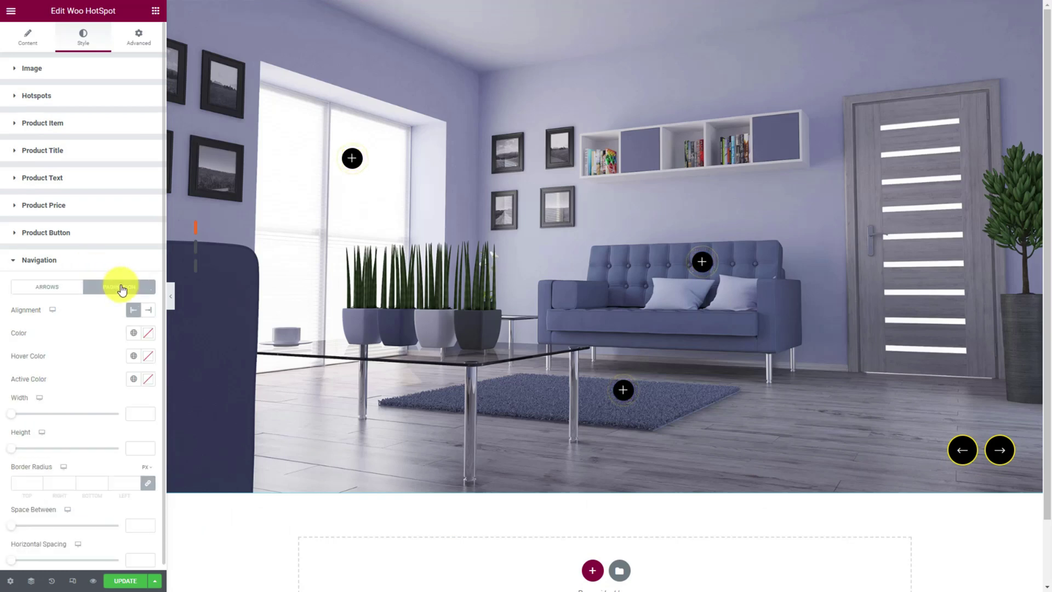
click(148, 333)
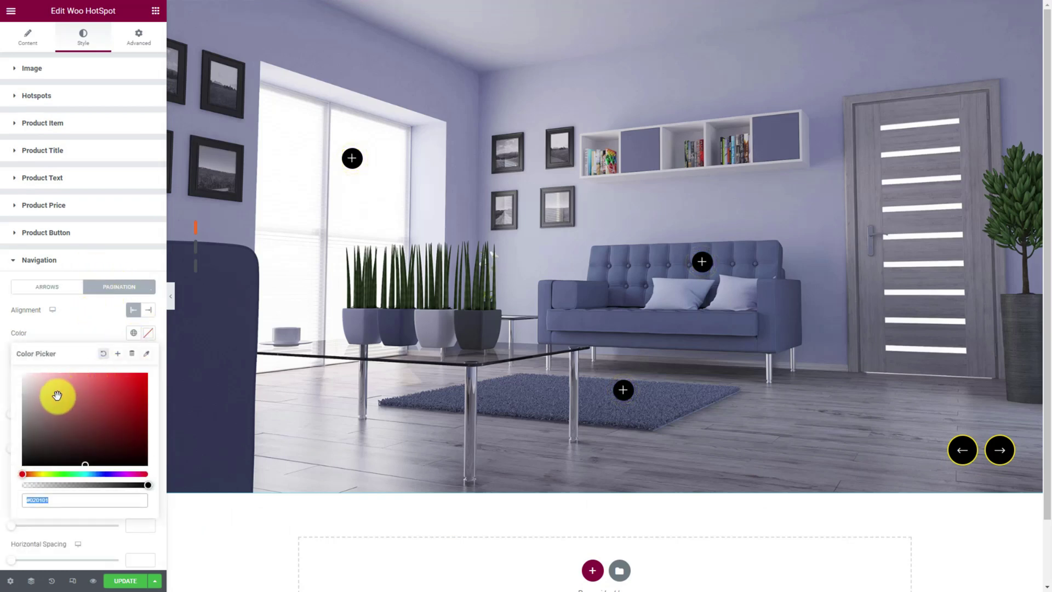
drag(57, 435, 31, 460)
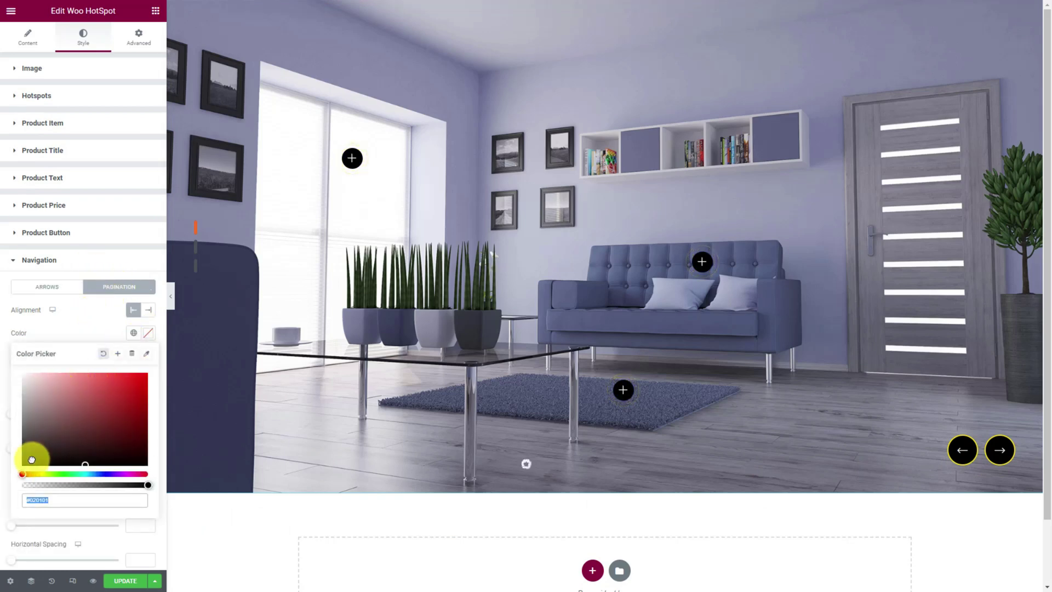
click(82, 324)
click(148, 378)
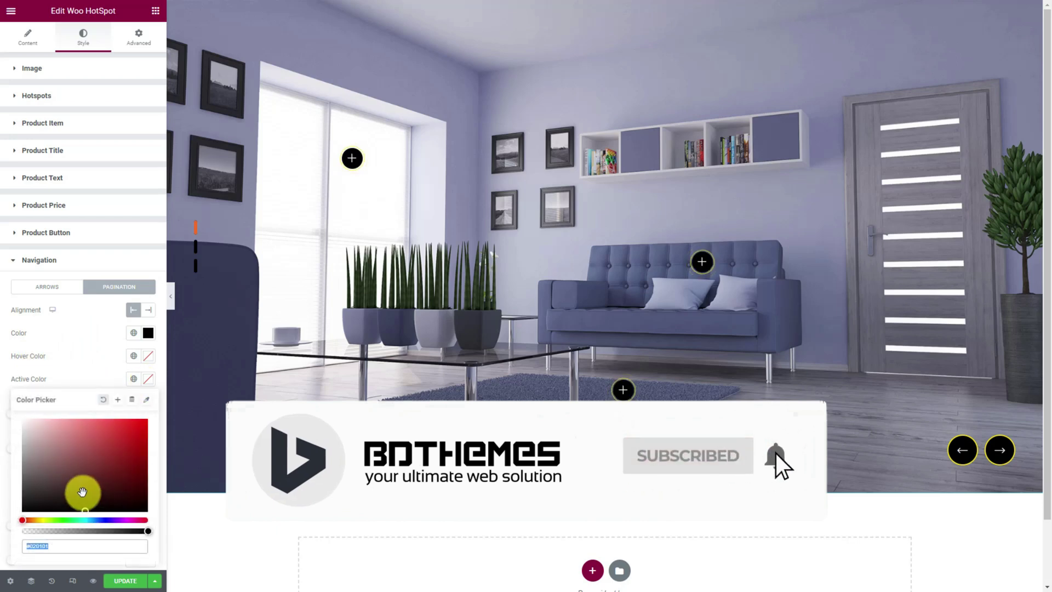
click(41, 519)
click(81, 380)
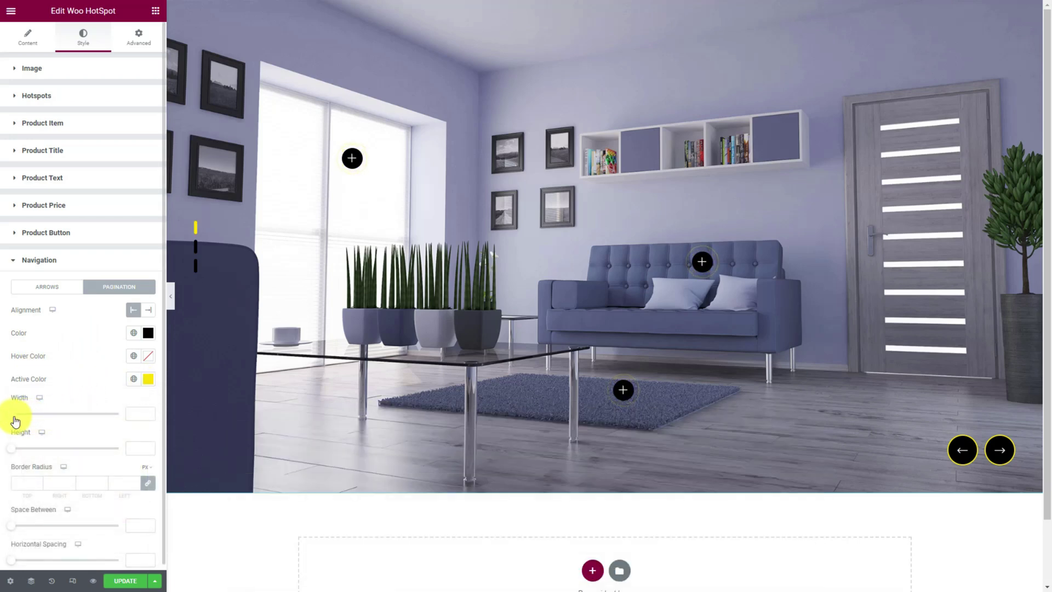
Step: Size the pagination bars 8 wide and 55 tall
double_click(148, 410)
text(6)
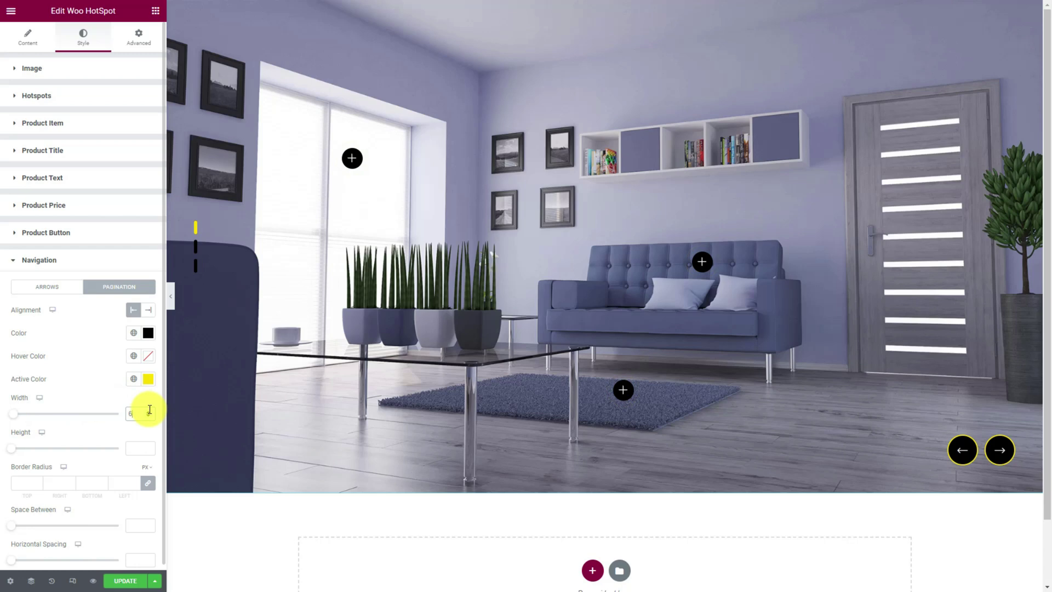
drag(13, 454, 25, 450)
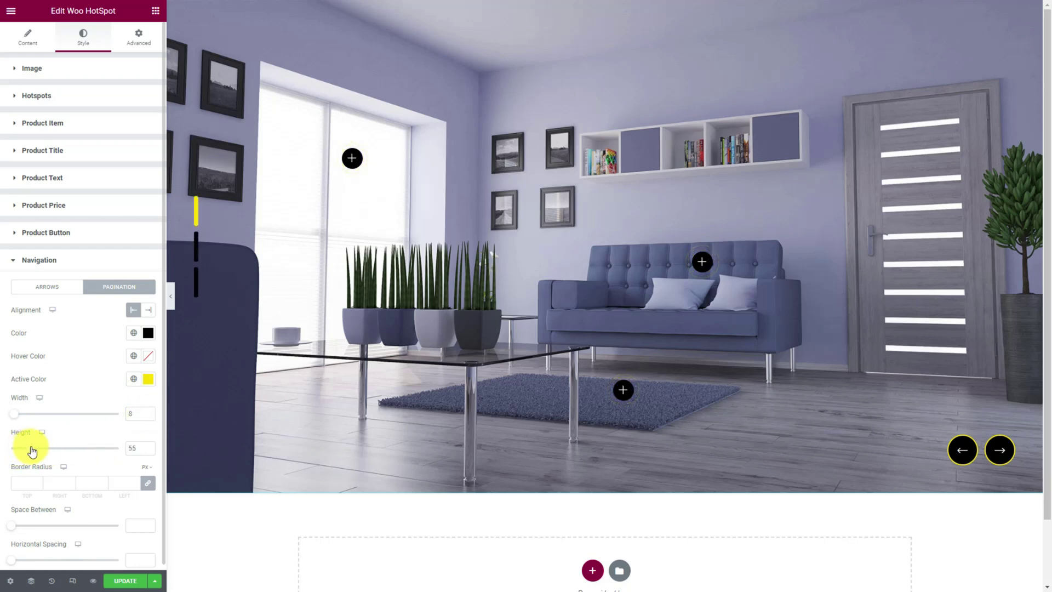
Step: Give the hotspot markers a Solid border, width 2, colored yellow
click(13, 262)
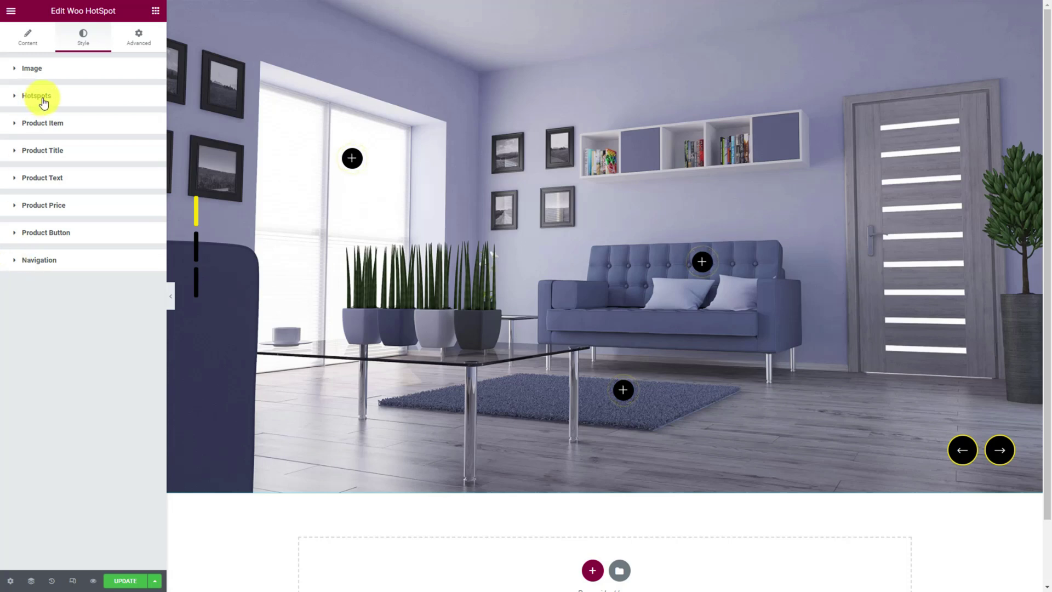
click(63, 97)
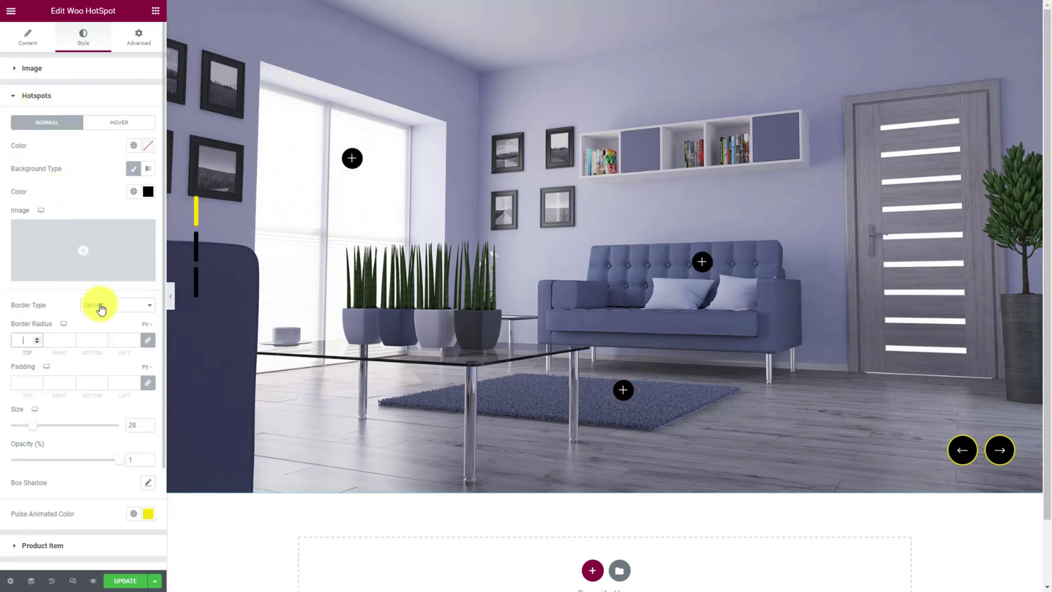
click(99, 306)
click(91, 333)
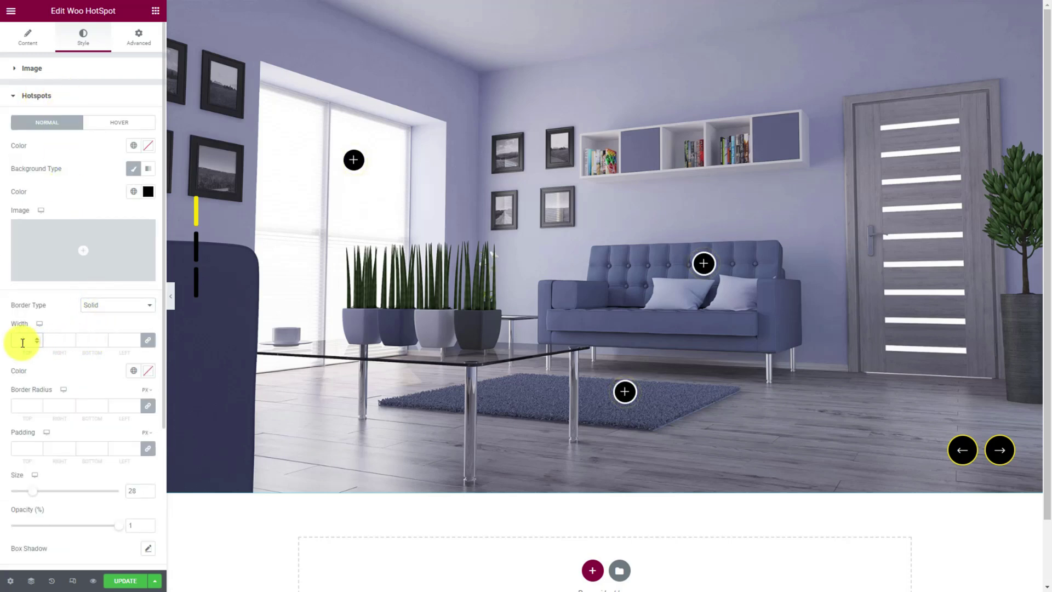
text(2)
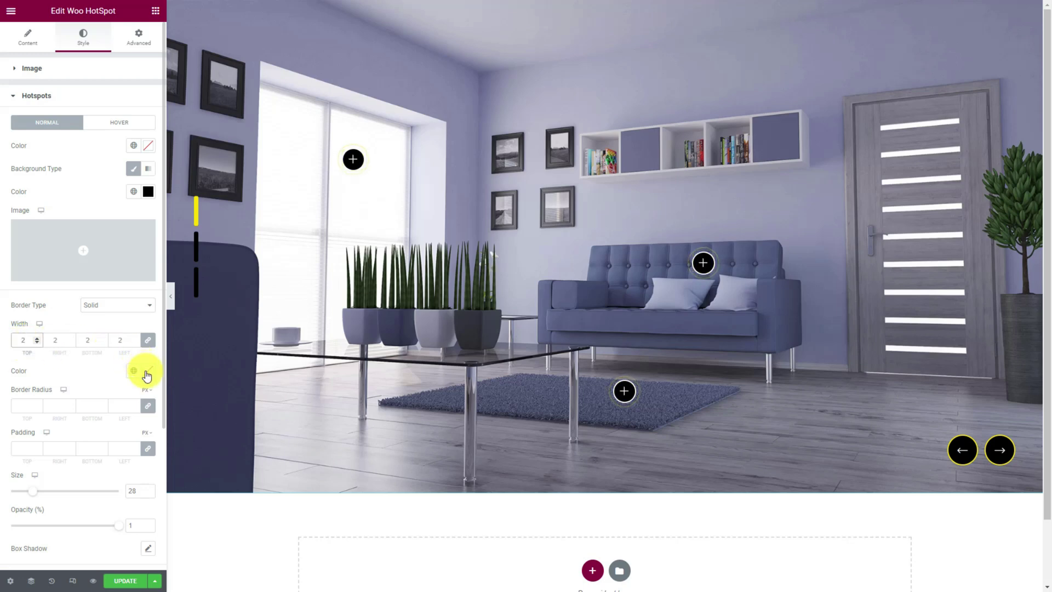
click(148, 370)
drag(56, 511, 39, 511)
click(133, 429)
click(82, 353)
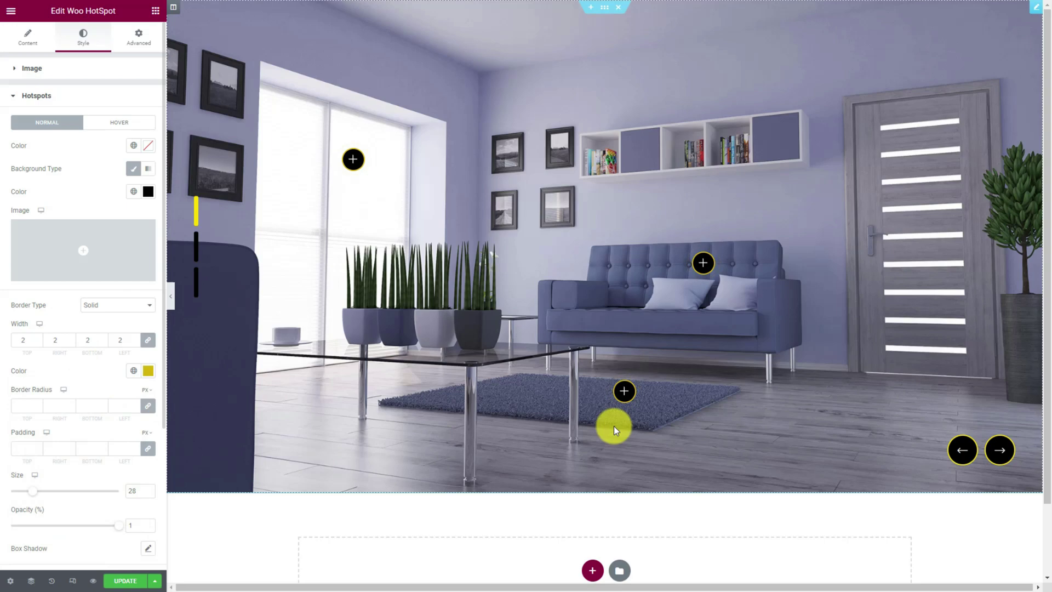